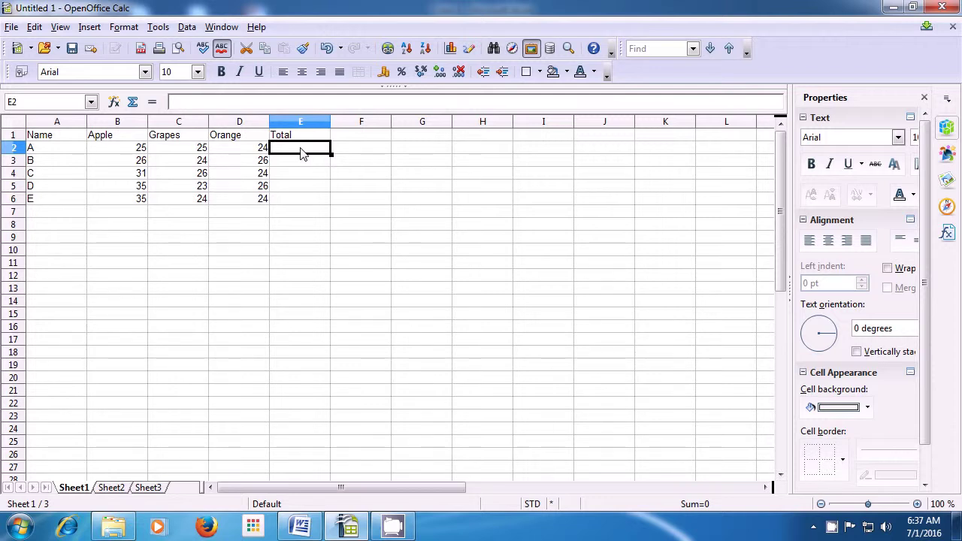
Total row A's fruit values in E2 with the formula =sum(B2:D2)
type("=")
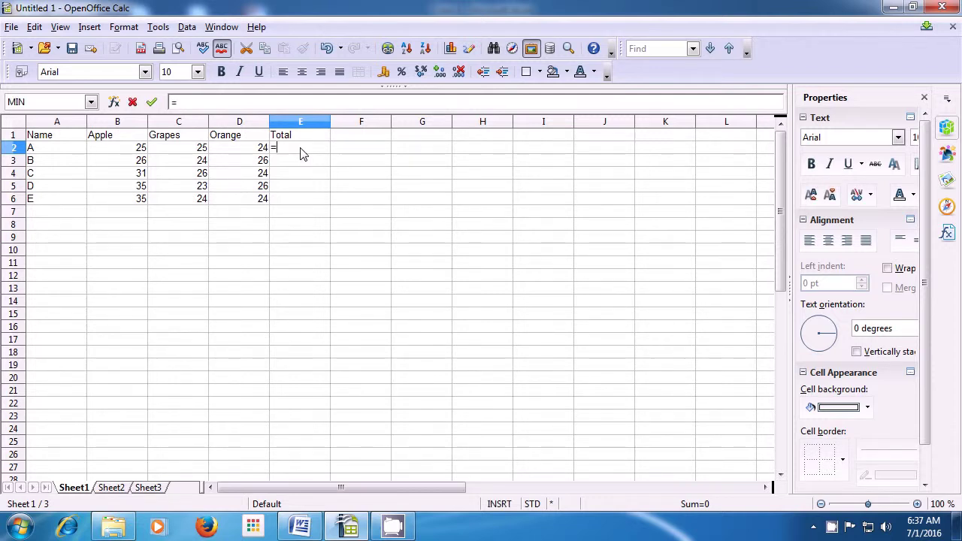
type("sum")
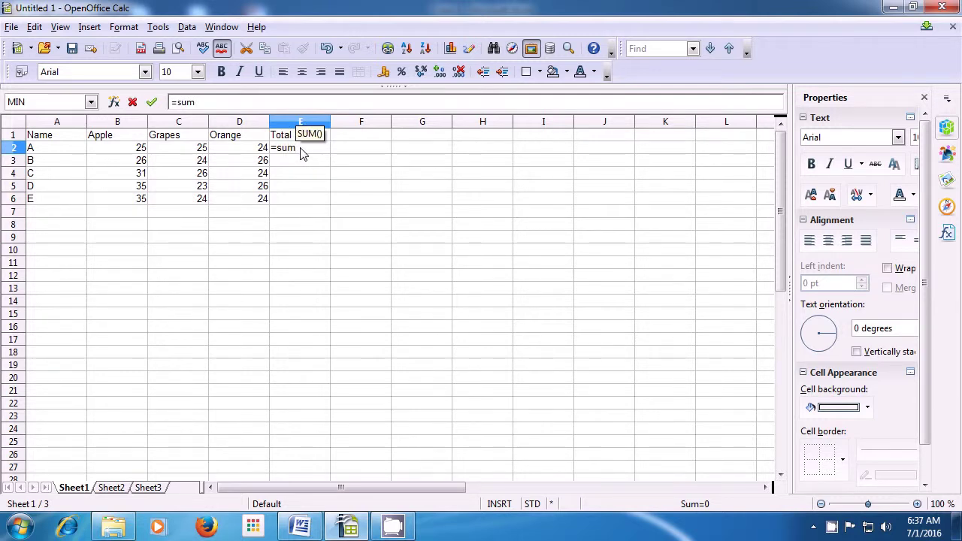
type("(")
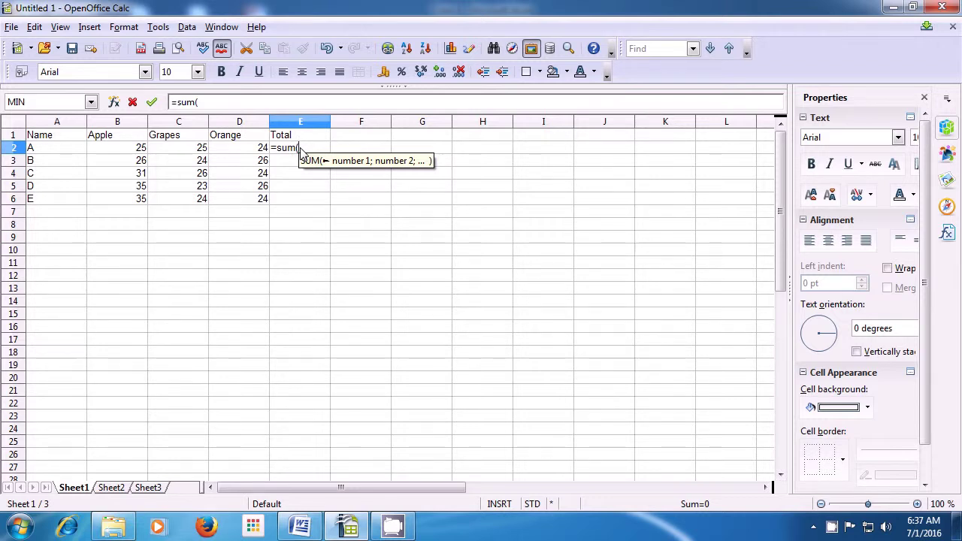
left_click_drag(132, 153, 250, 159)
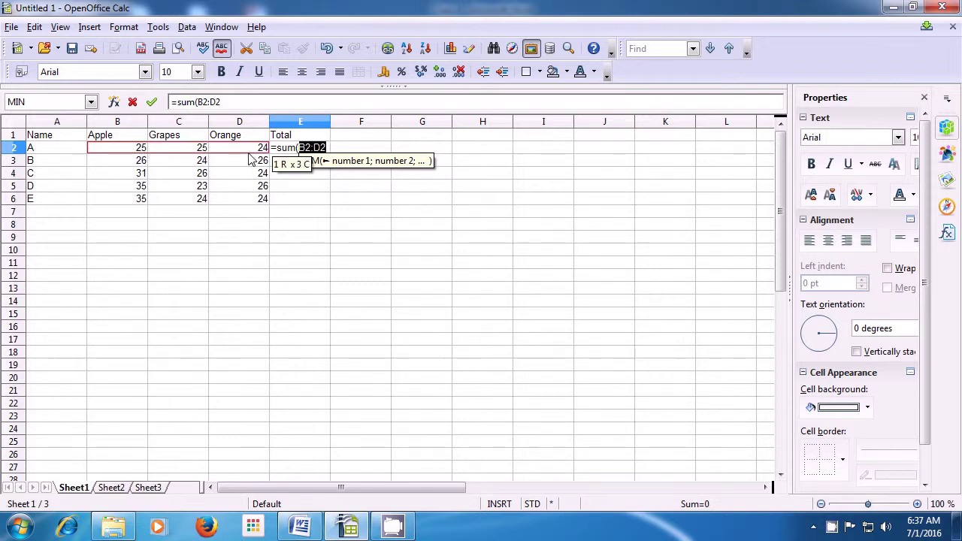
type(")")
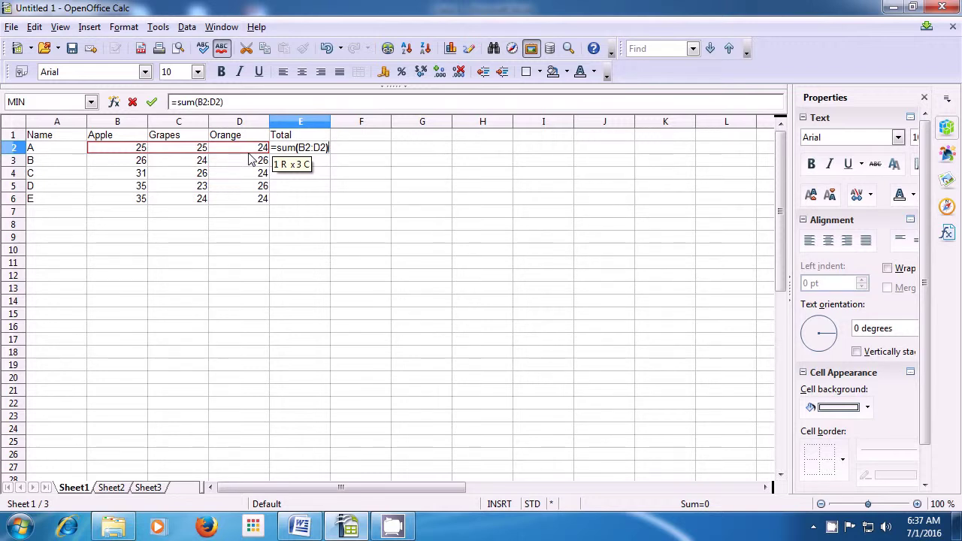
key("Return")
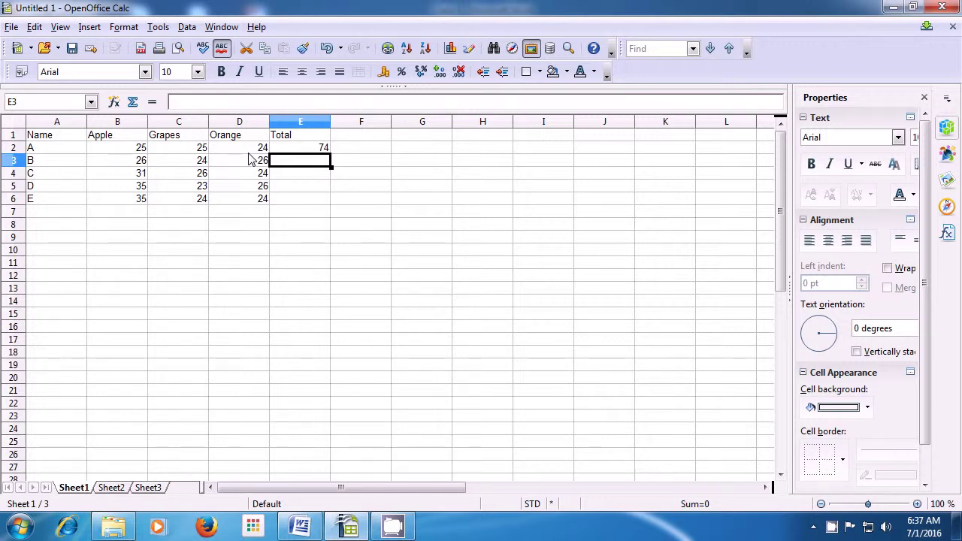
Total row B's fruit values in E3 by adding the individual cells with =B3+C3+D3
type("=")
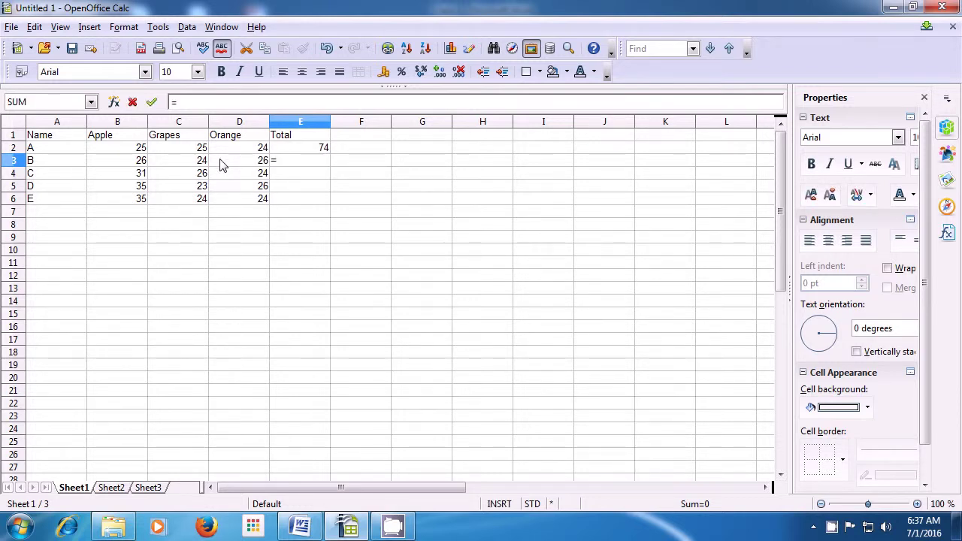
left_click(141, 170)
type("+")
left_click(175, 167)
type("+")
left_click(255, 166)
type("+")
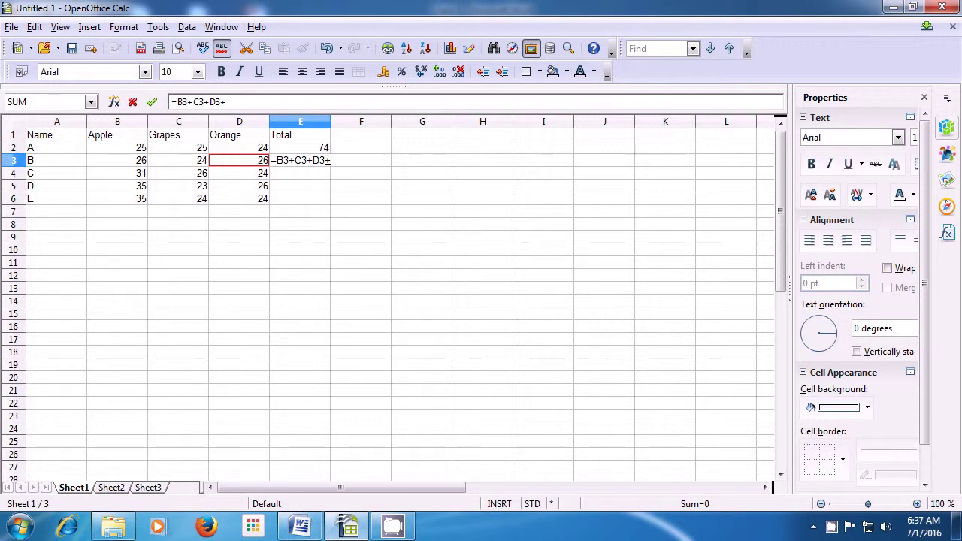
key("BackSpace")
key("Return")
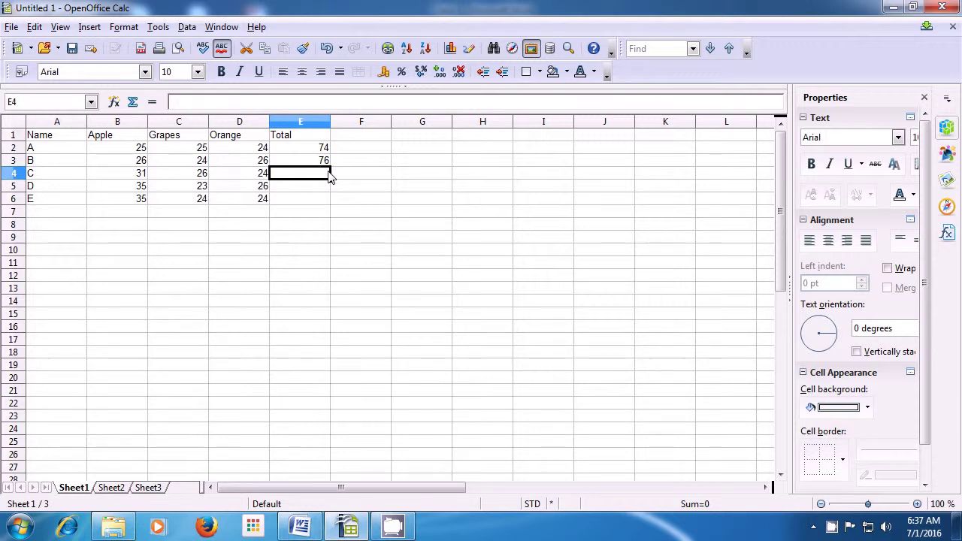
Fill the E3 total formula down through E6 for the remaining rows
left_click(316, 167)
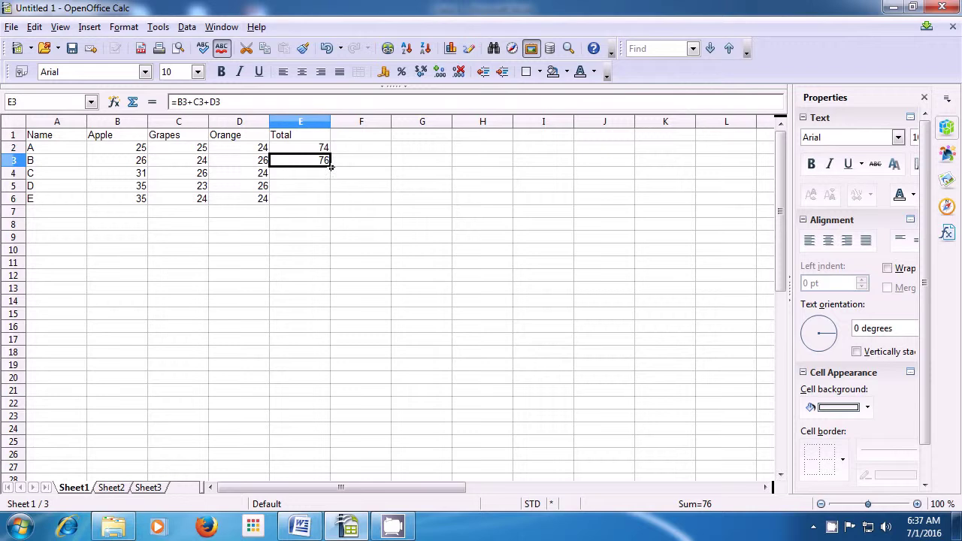
left_click_drag(331, 167, 328, 200)
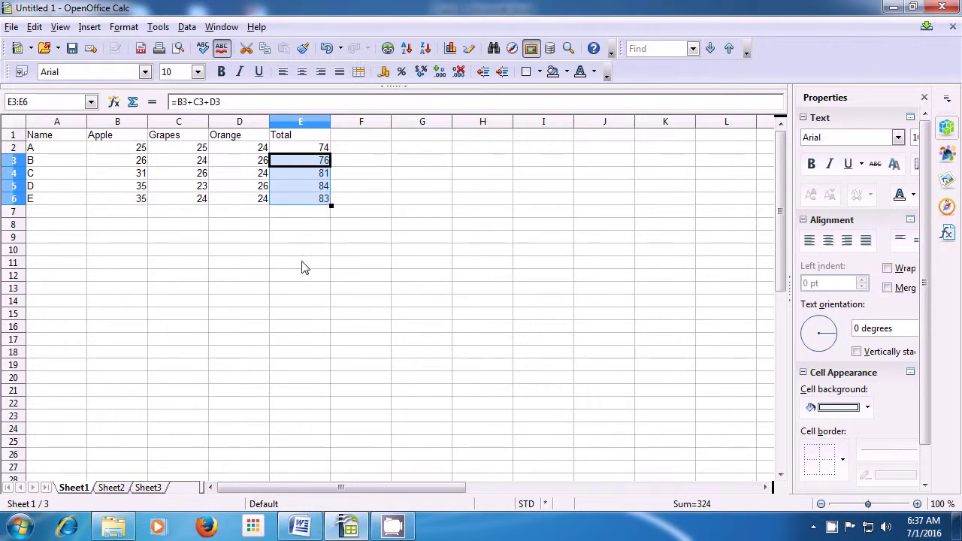
left_click(299, 153)
left_click_drag(299, 152, 300, 202)
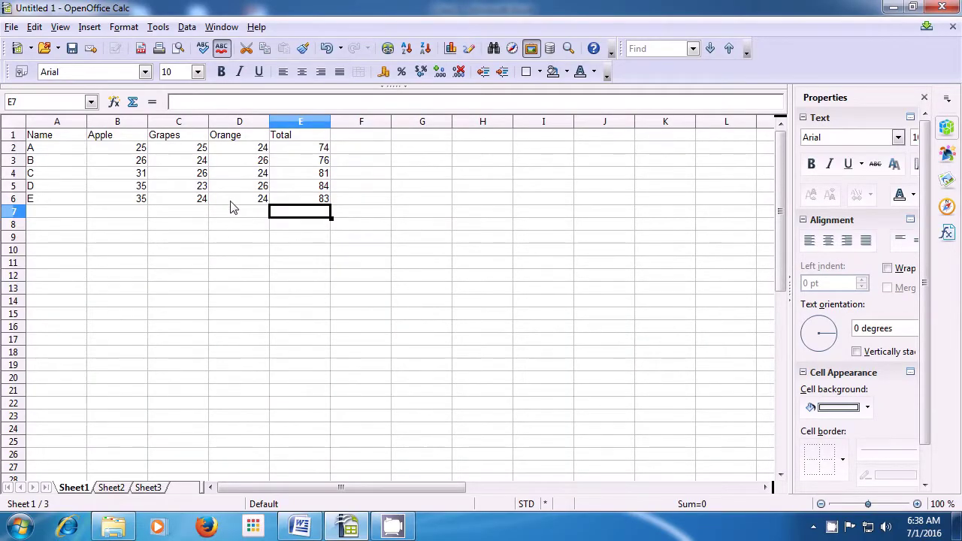
Add the column heading Average in cell F1, beside Total
left_click(354, 143)
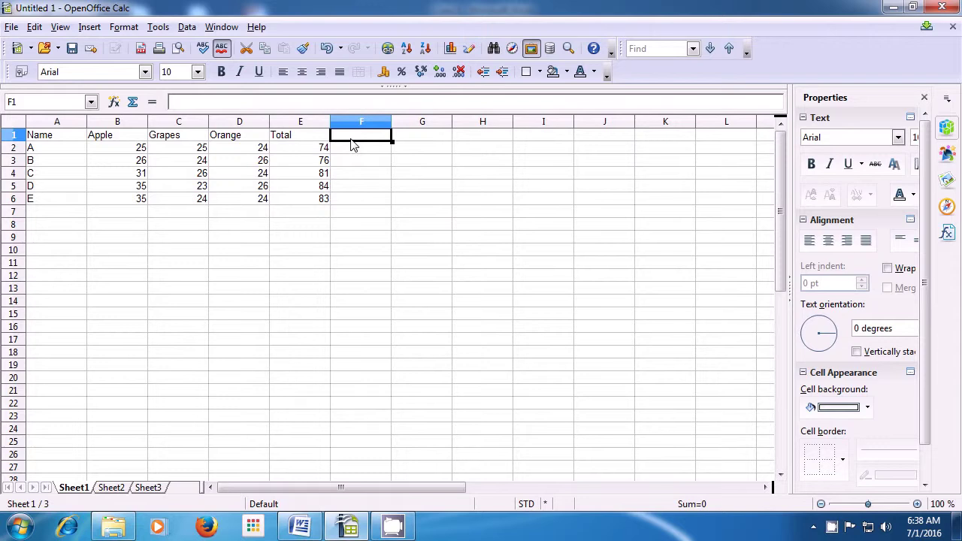
type("Ave")
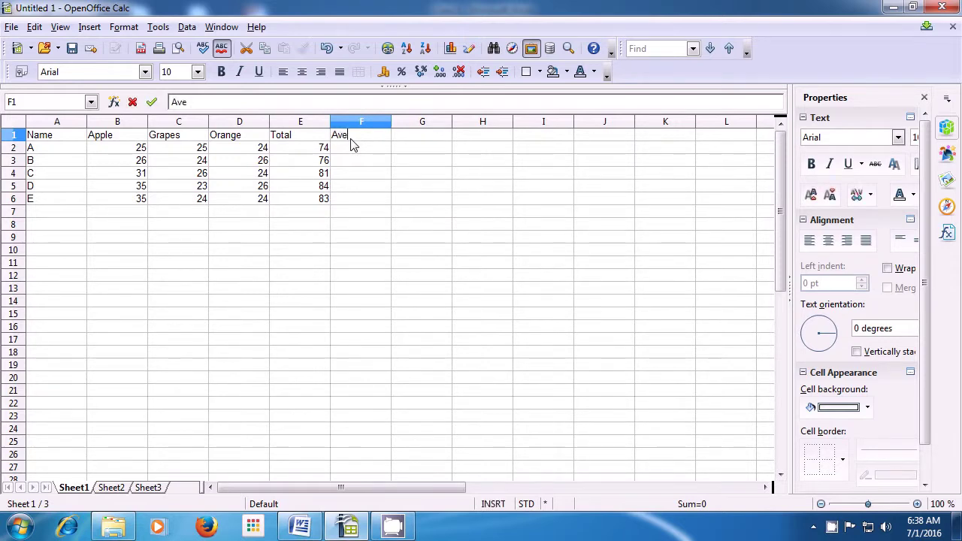
type("rage")
Calculate row A's average in F2 from its total with the formula =average(E2/3)
left_click(346, 151)
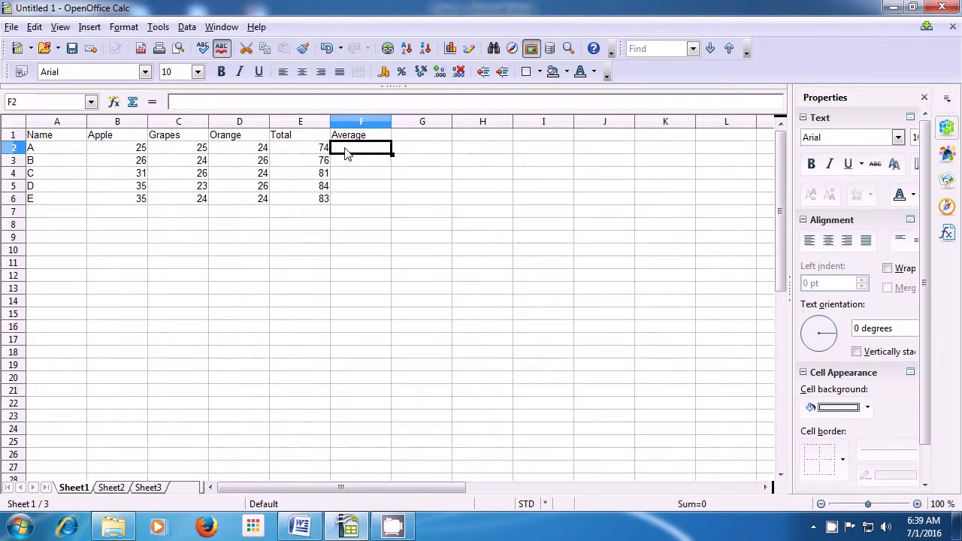
type("=")
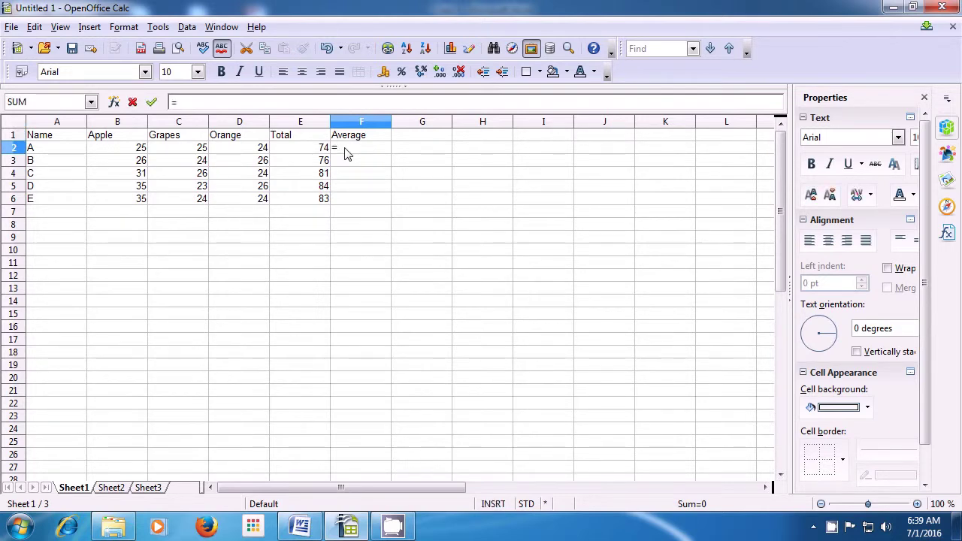
type("aver")
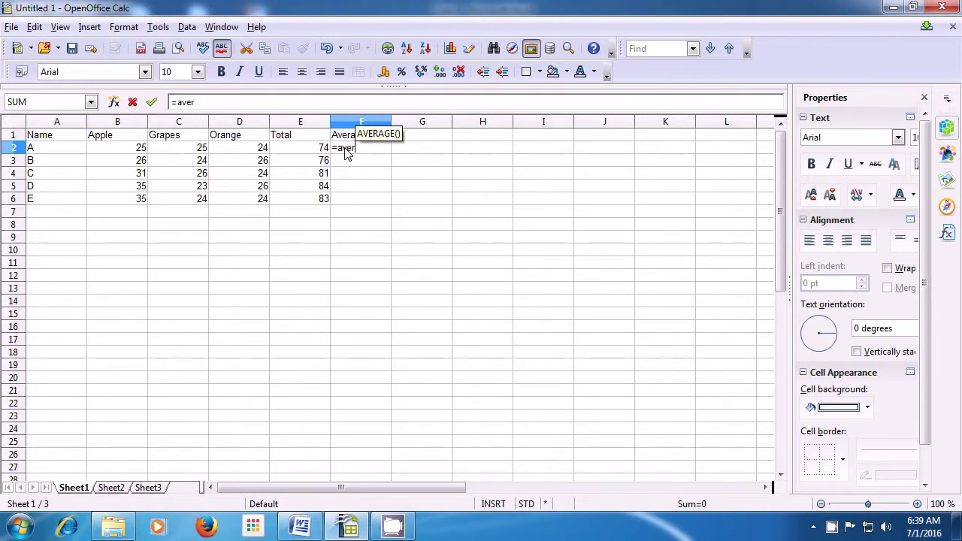
type("age(")
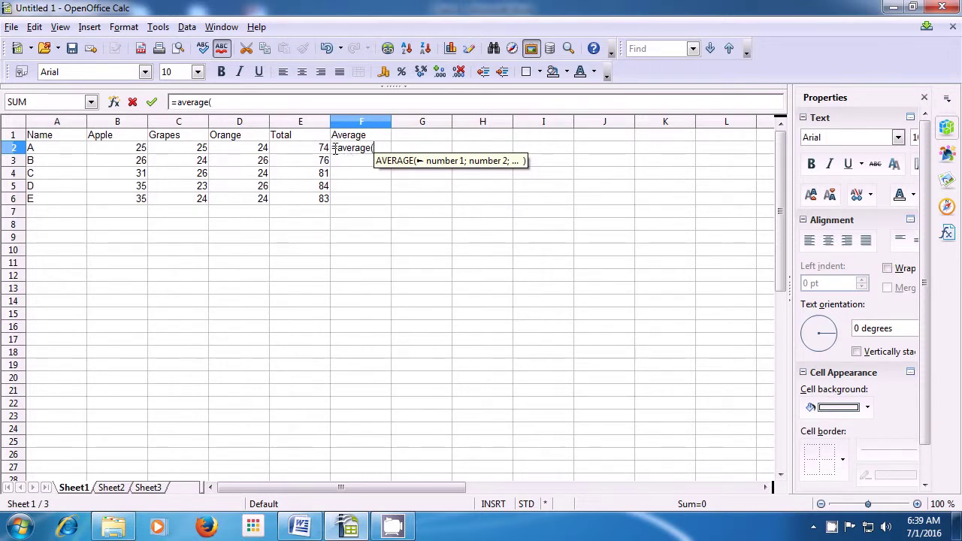
left_click(311, 150)
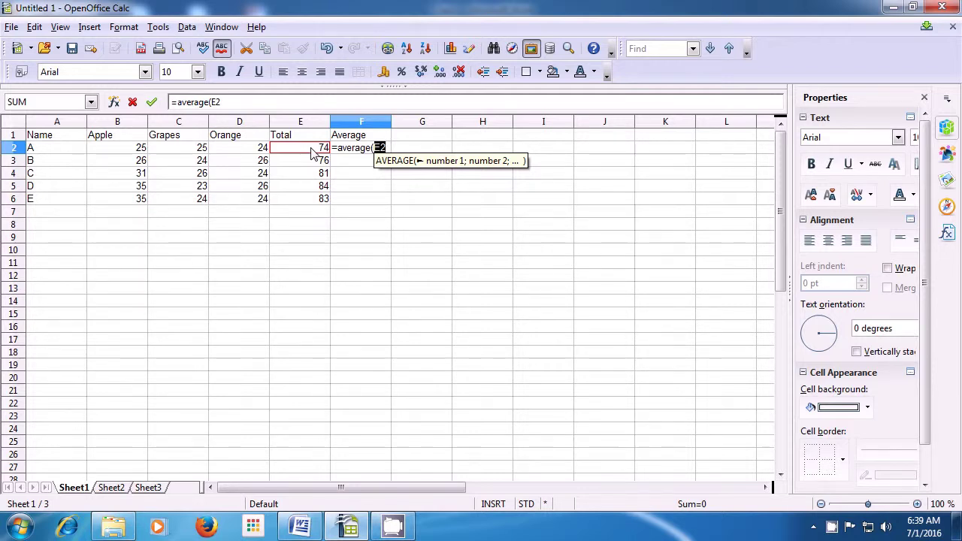
type("/")
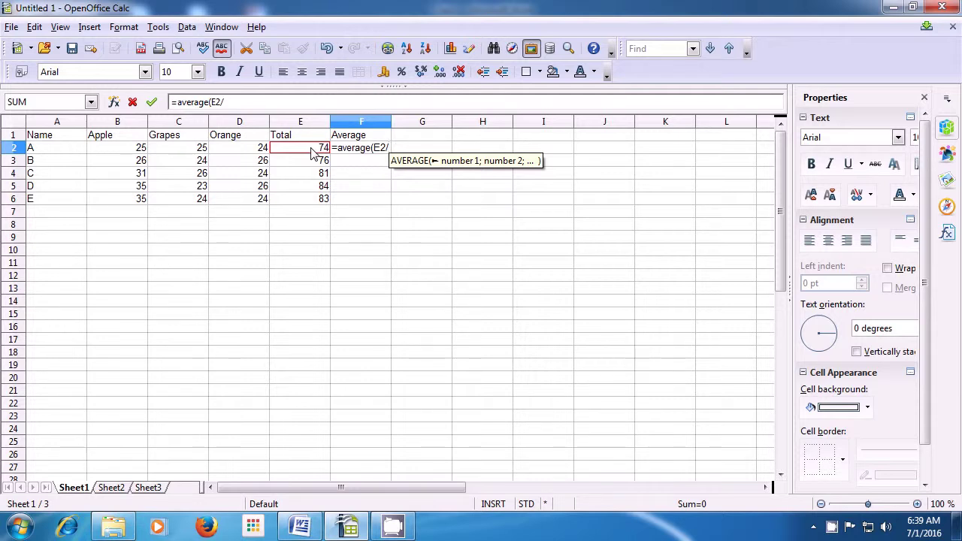
type("3")
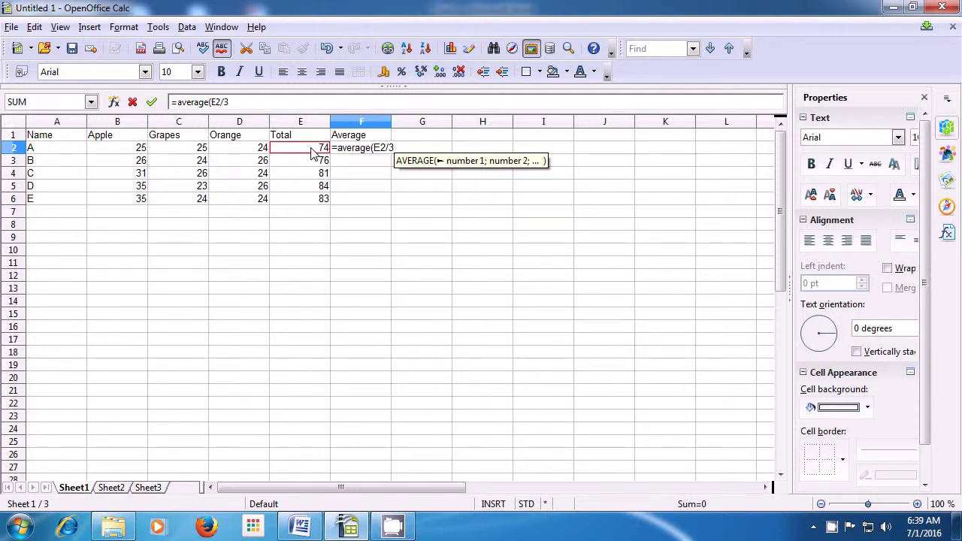
type(")")
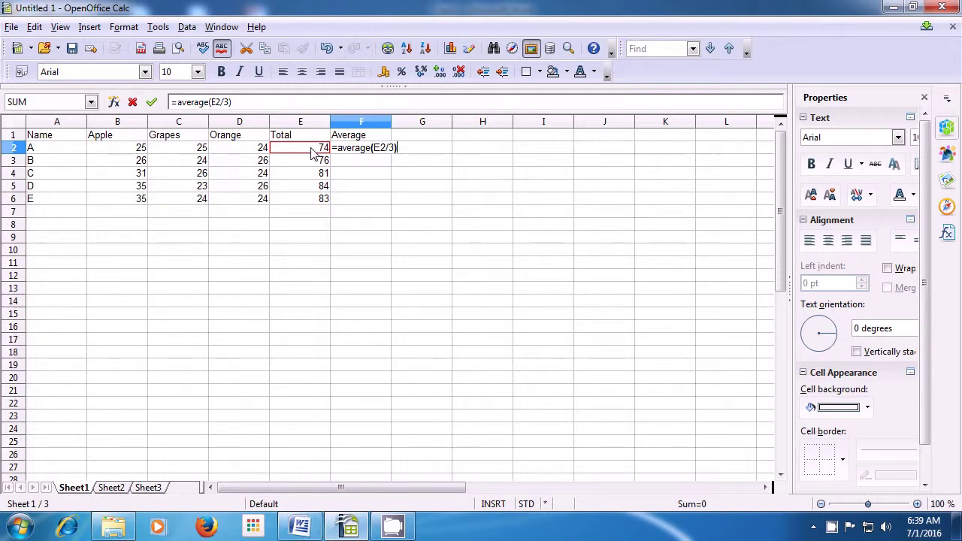
key("Return")
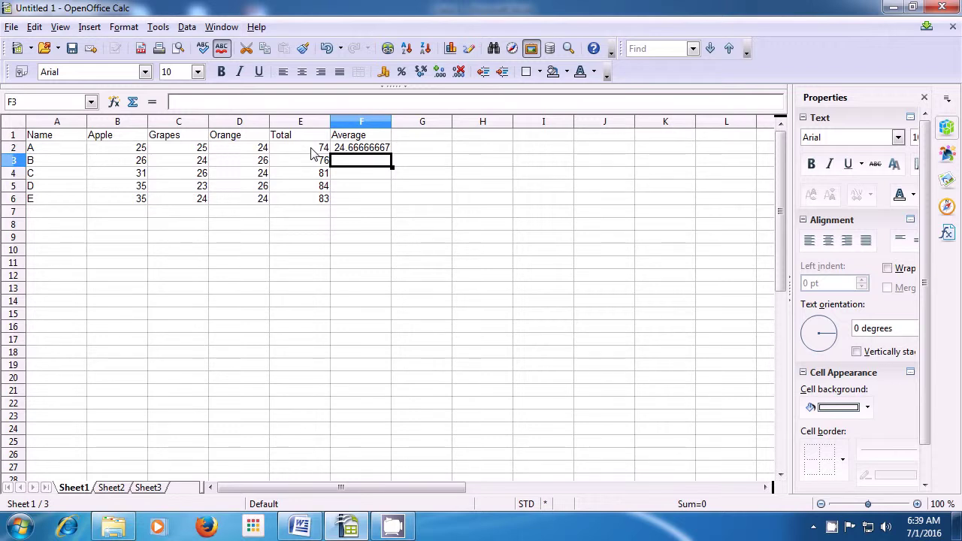
Calculate row B's average in F3 from its fruit values with the formula =average(B3:D3)
type("=")
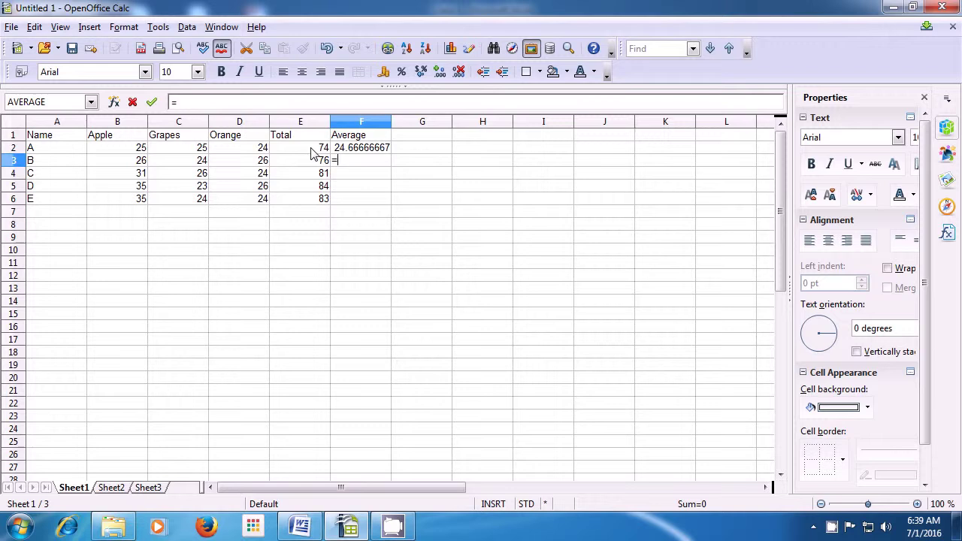
type("av")
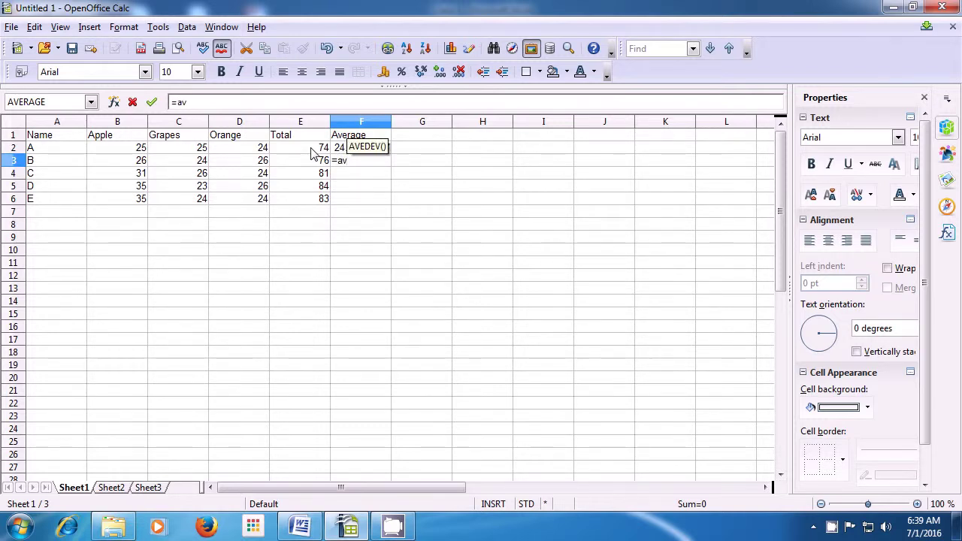
type("er")
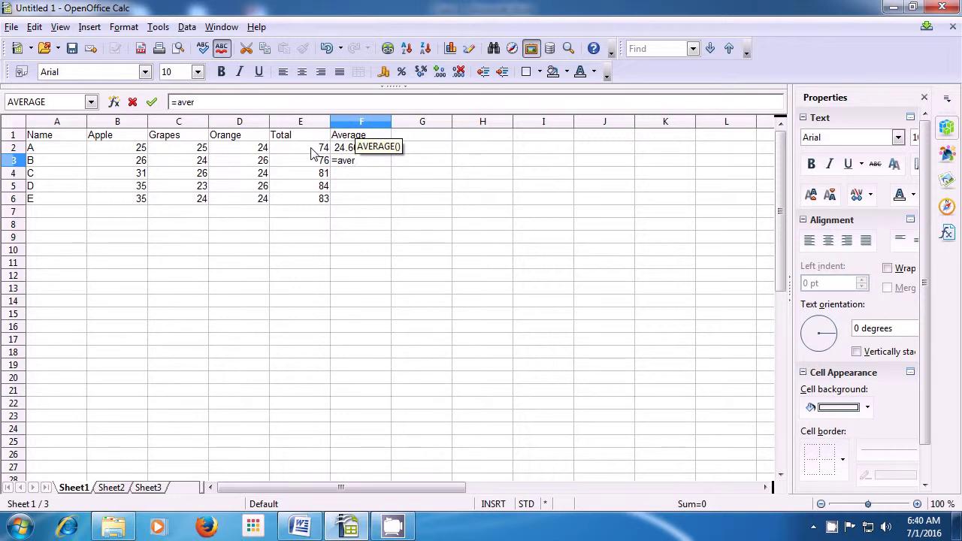
type("age")
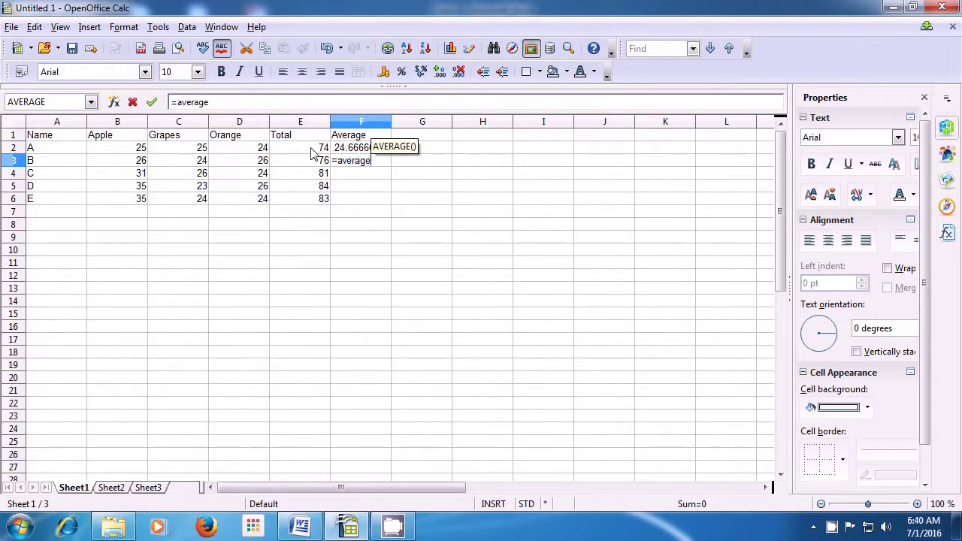
type("(")
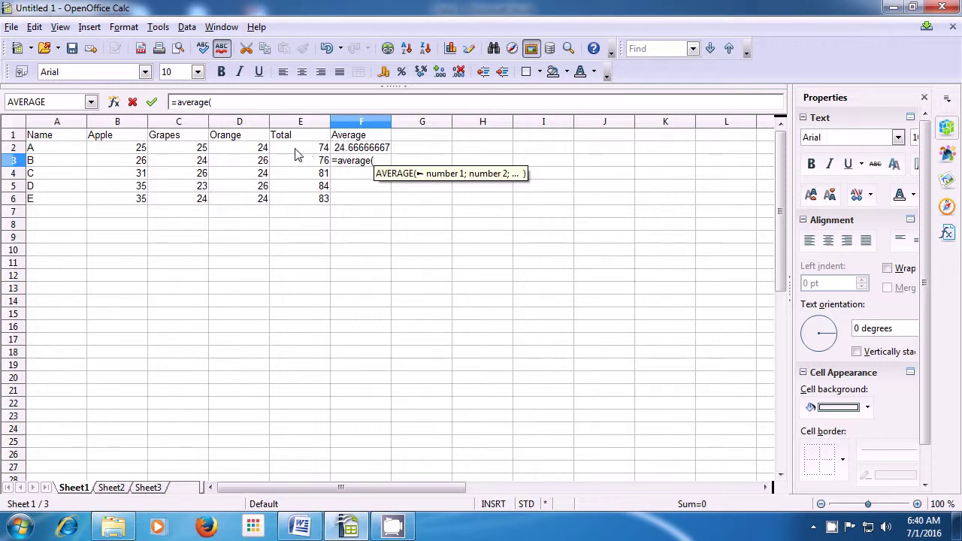
left_click_drag(142, 165, 231, 169)
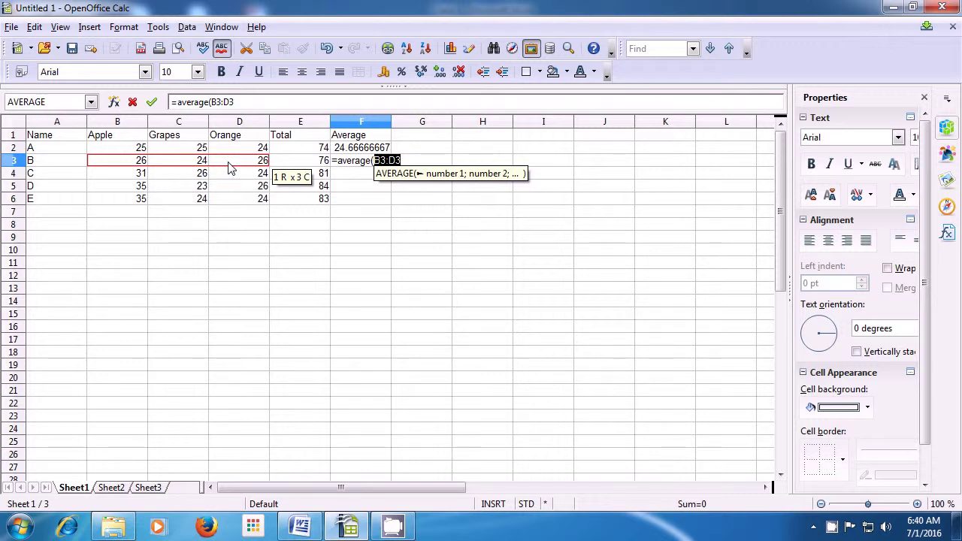
type(")")
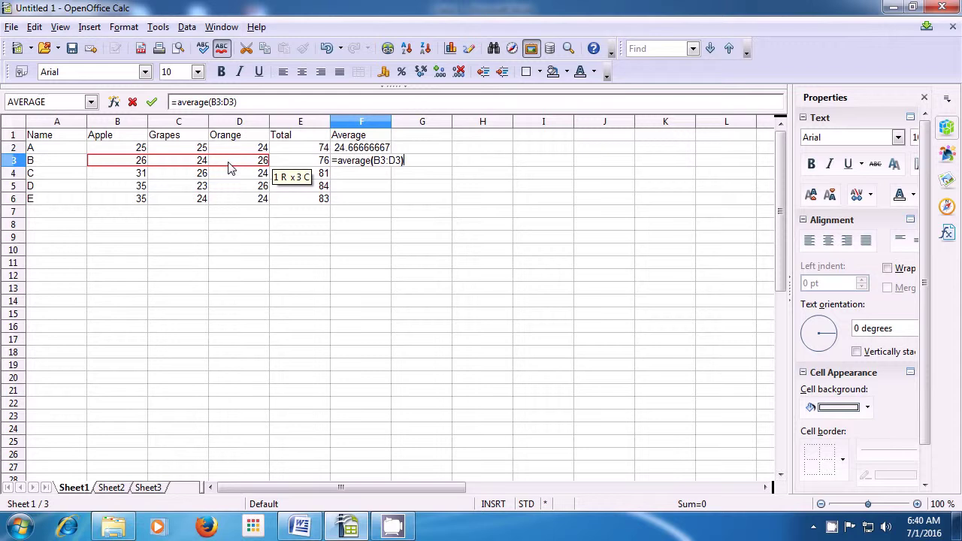
key("Return")
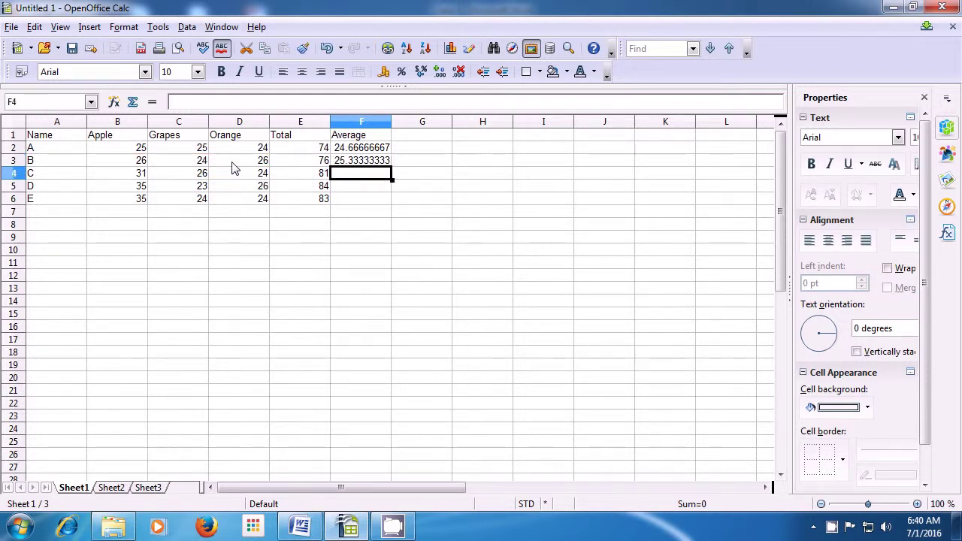
Fill the F3 average formula down through F6 for the remaining rows
left_click(367, 164)
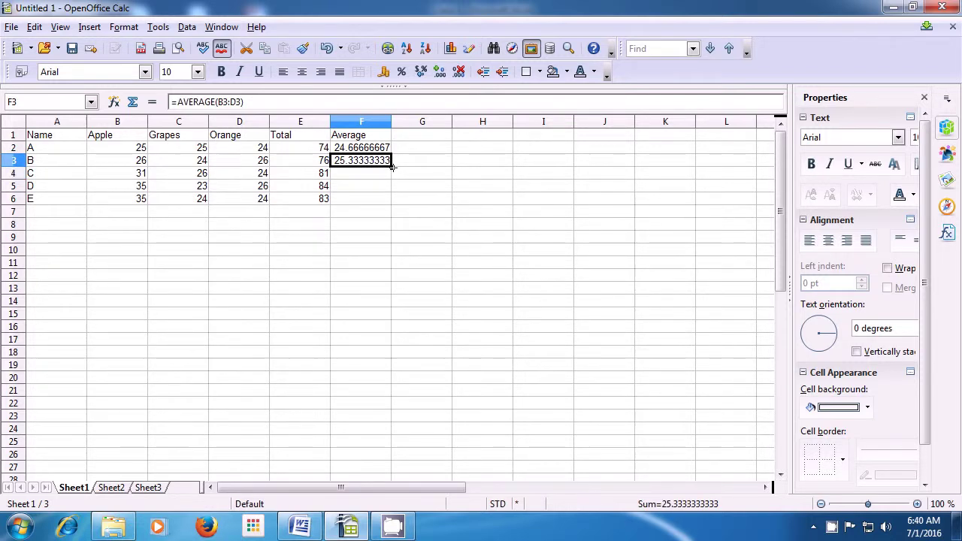
left_click_drag(391, 166, 384, 204)
left_click(378, 239)
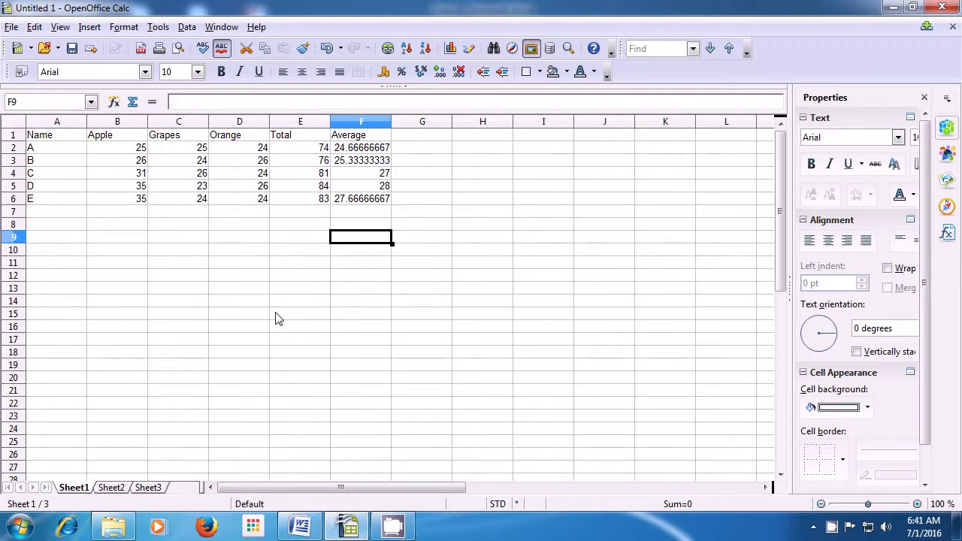
Add the column heading Maximum in cell G1, beside Average
left_click(422, 141)
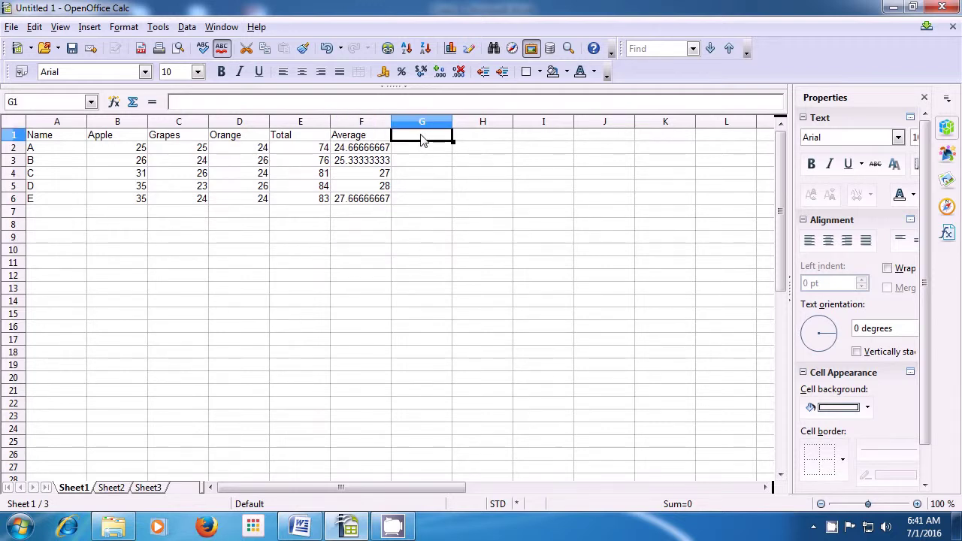
type("Maximum")
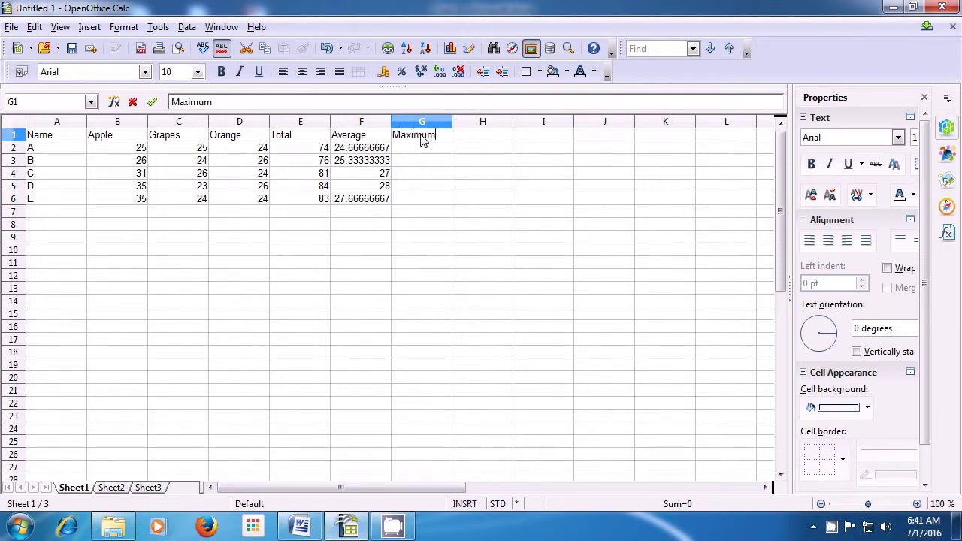
key("Return")
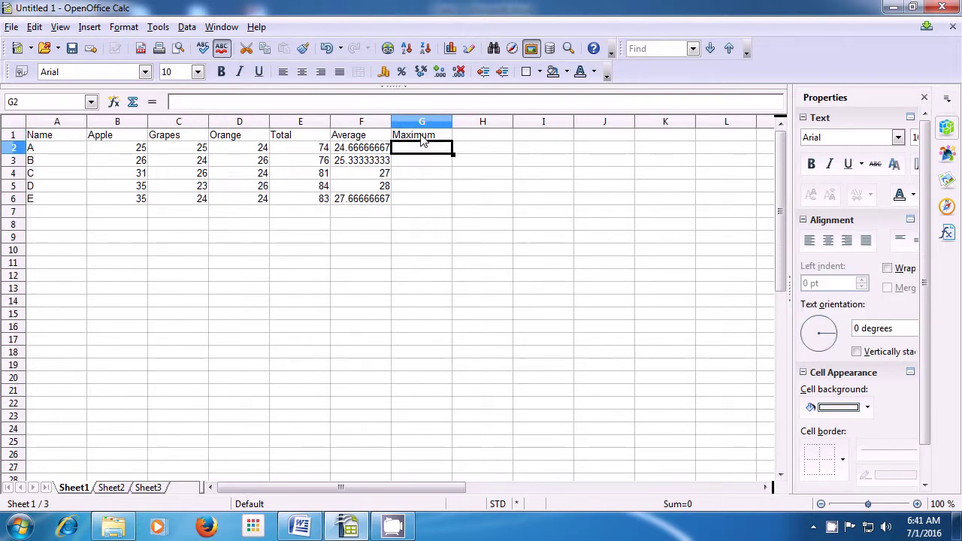
Calculate row A's largest fruit value in G2 with the formula =max(B2:D2)
type("=")
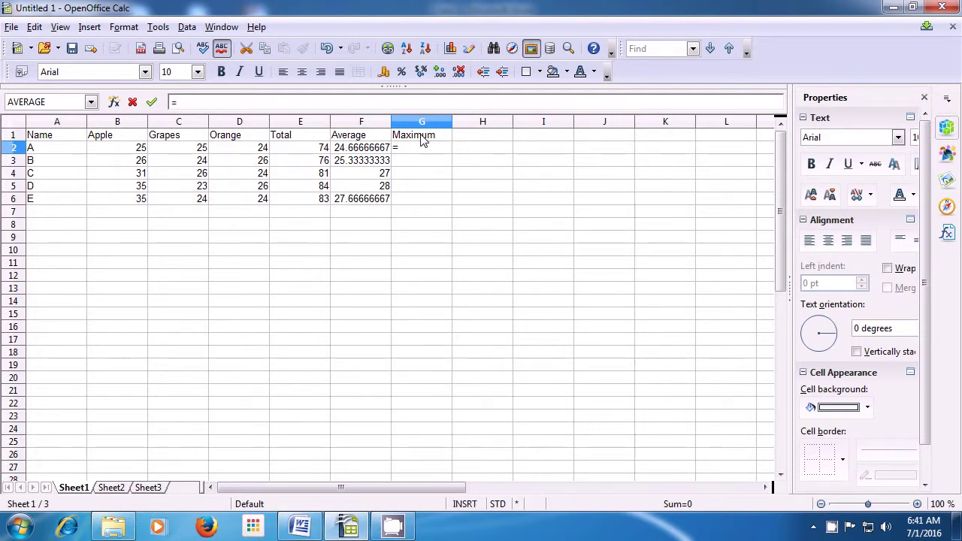
type("max")
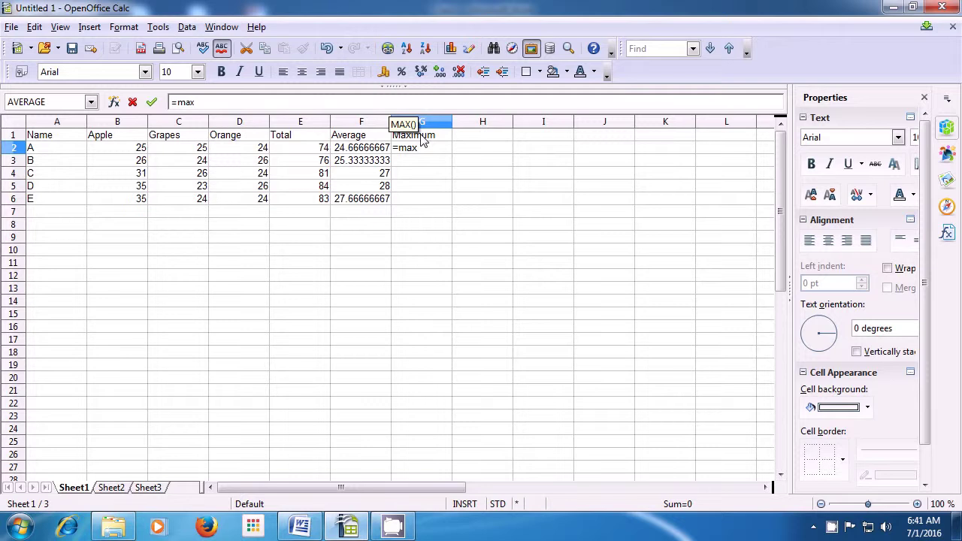
type("(")
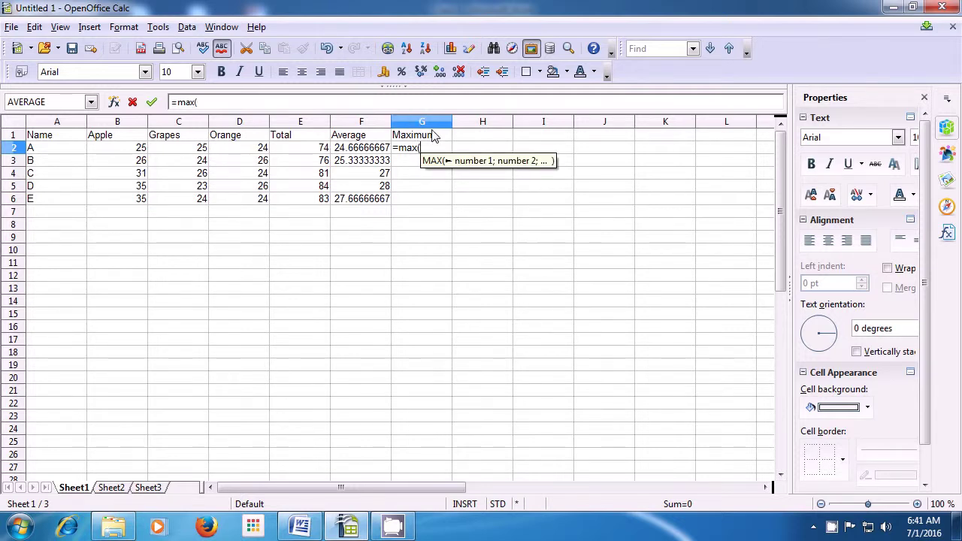
left_click_drag(141, 149, 221, 158)
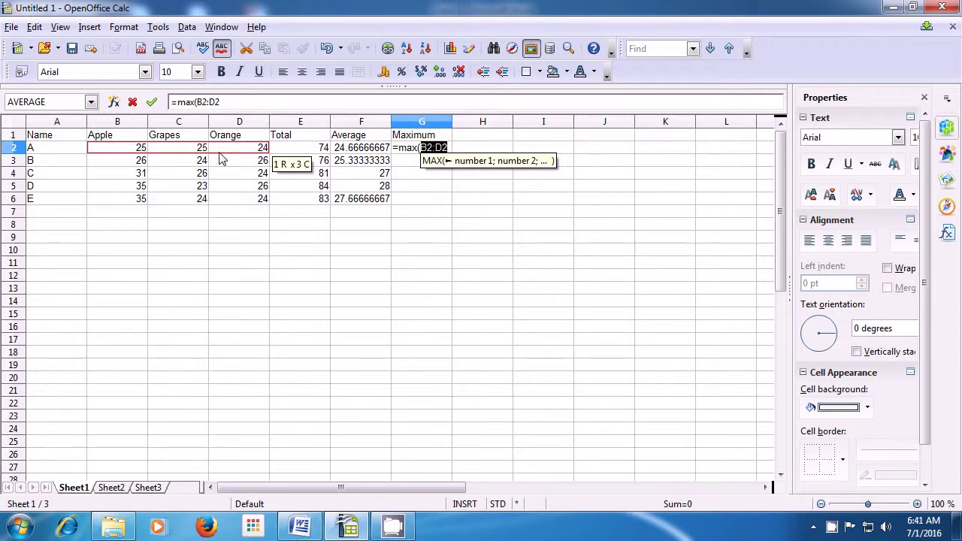
type(")")
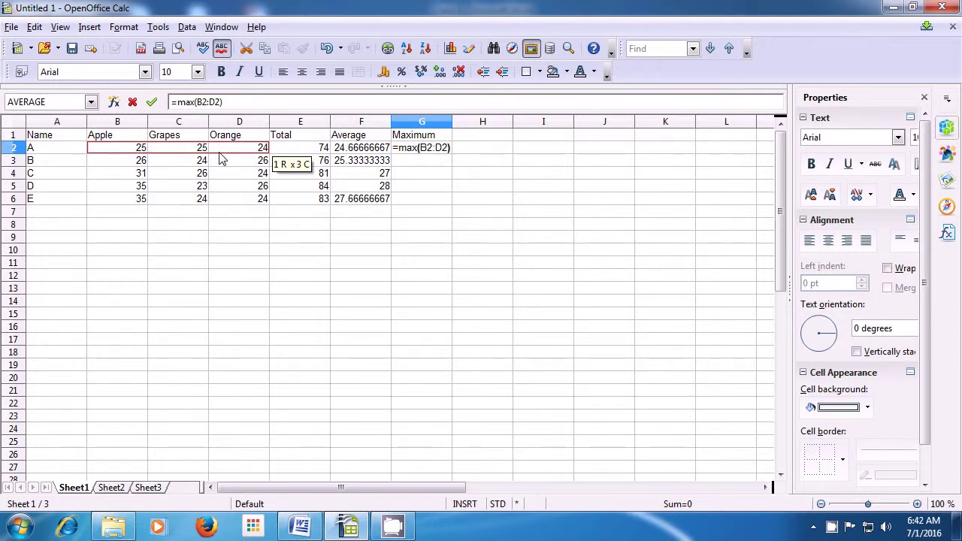
key("Return")
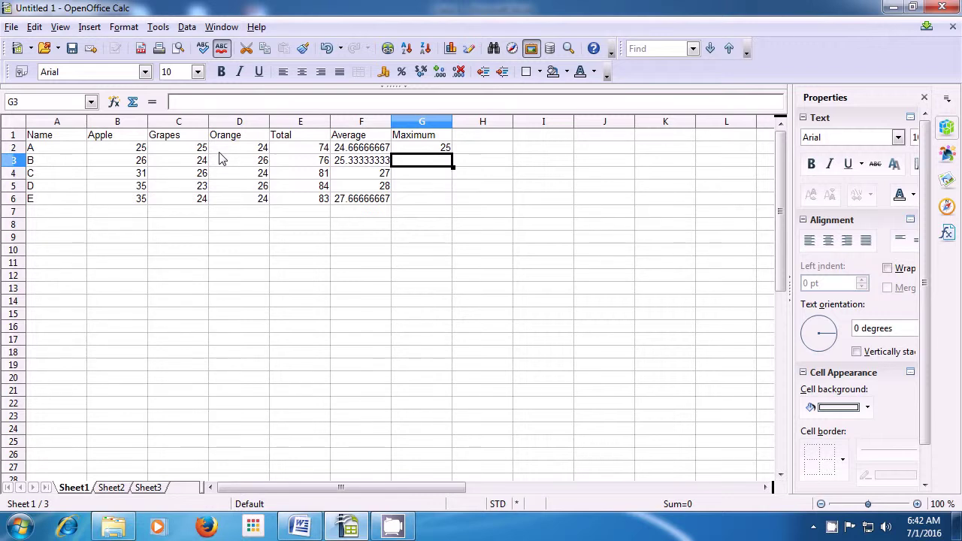
Fill the G2 maximum formula down through G6 for the remaining rows
type("=")
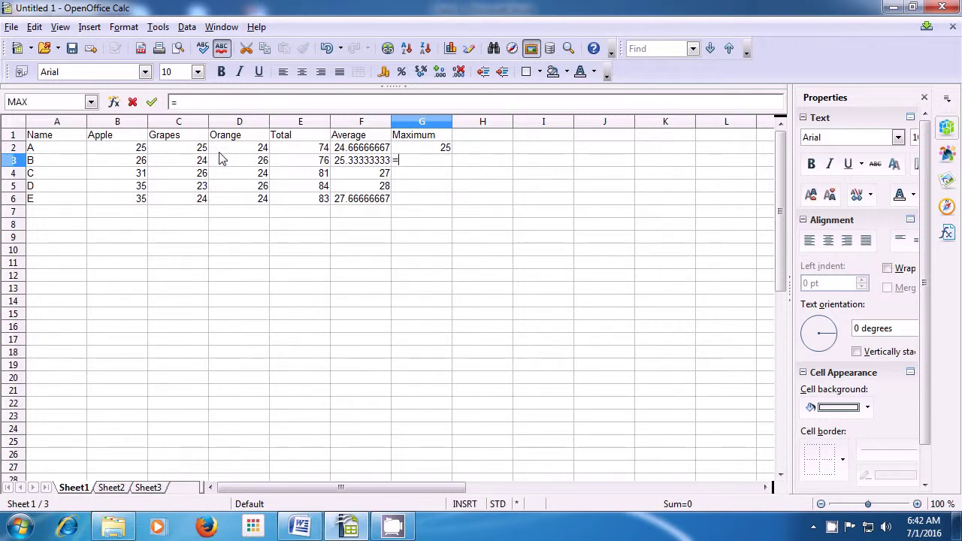
key("Escape")
left_click(403, 140)
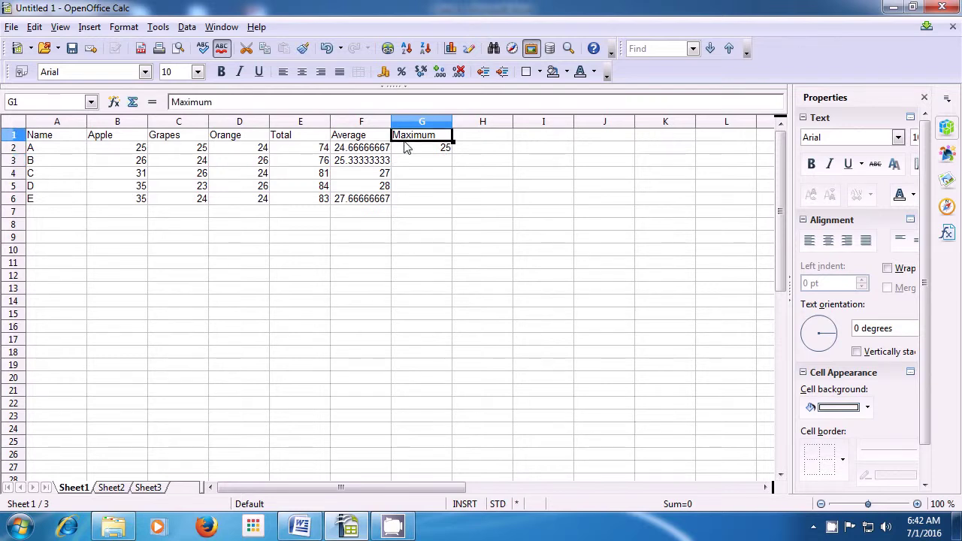
left_click(406, 151)
left_click_drag(452, 154, 449, 203)
left_click(430, 237)
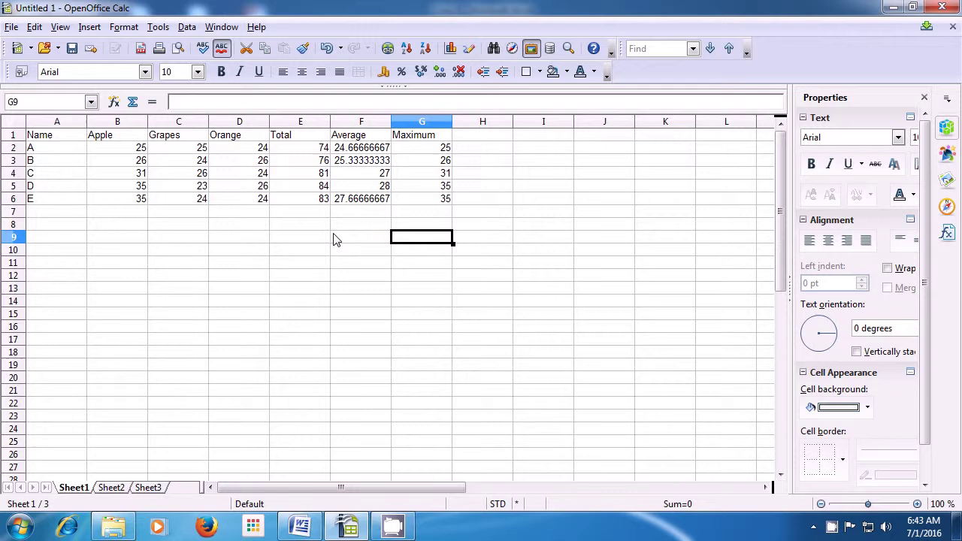
Add the column heading Minimum in cell H1, beside Maximum
left_click(475, 139)
type("M")
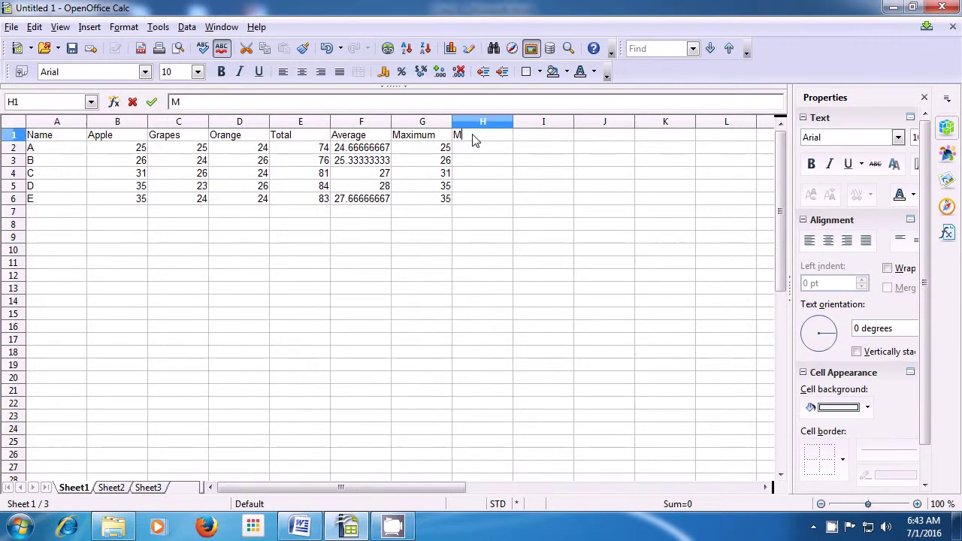
type("inimum")
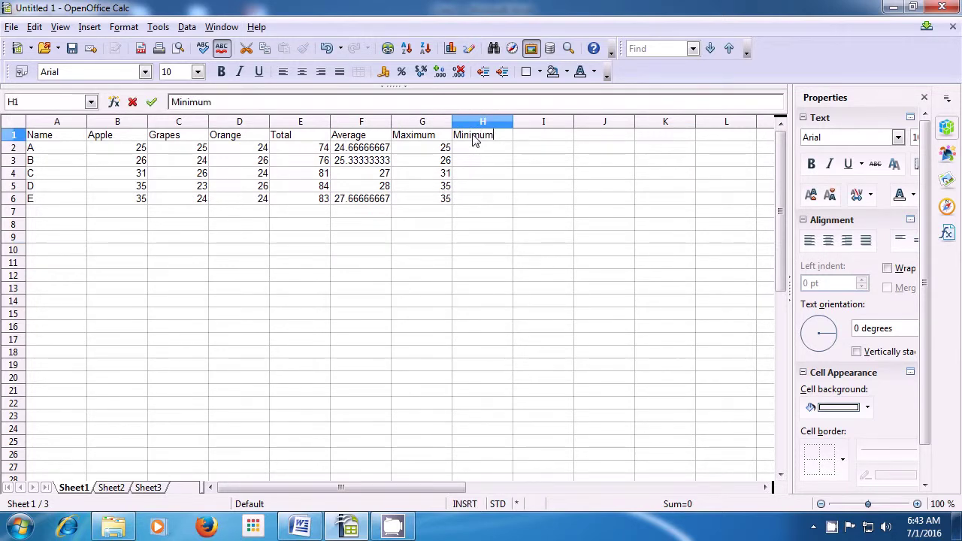
key("Return")
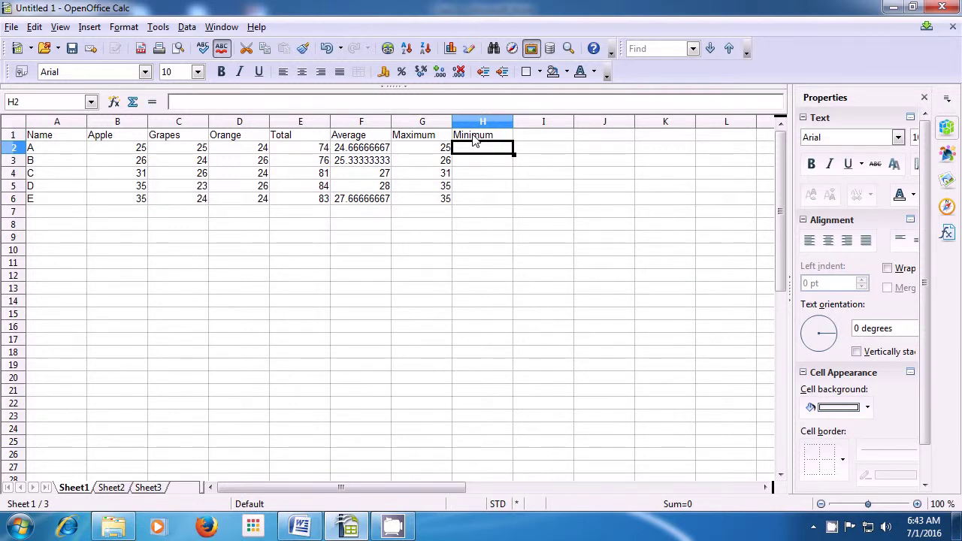
Calculate row A's smallest fruit value in H2 with the formula =min(B2:D2)
type("=")
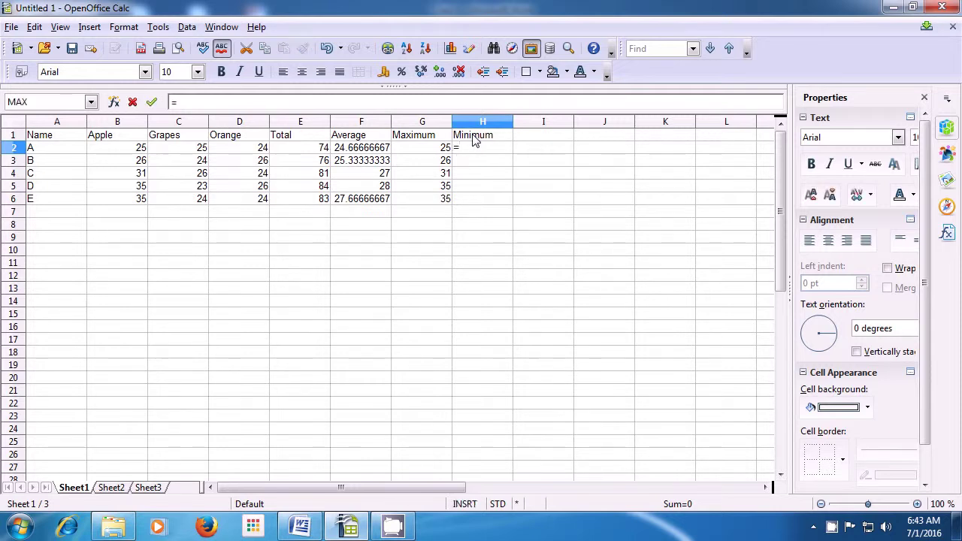
type("min")
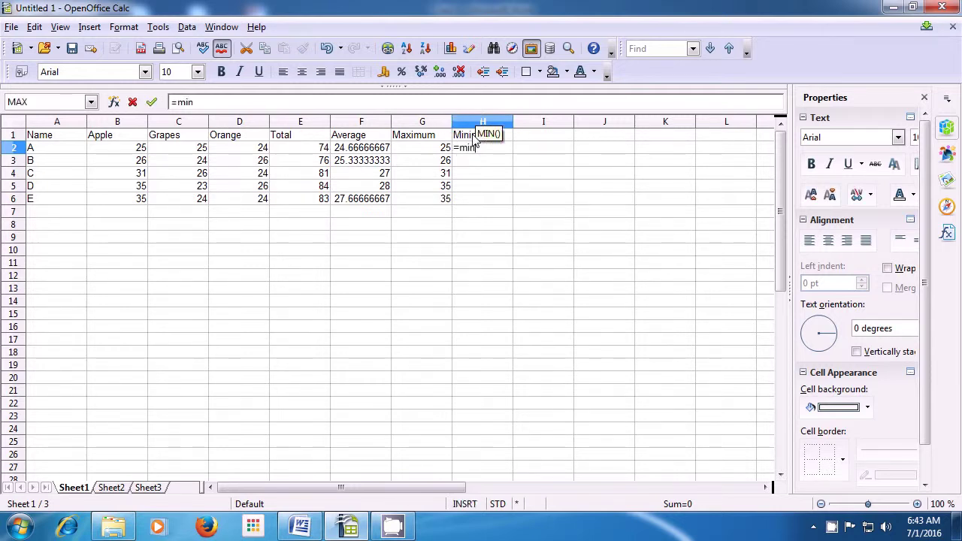
type("(")
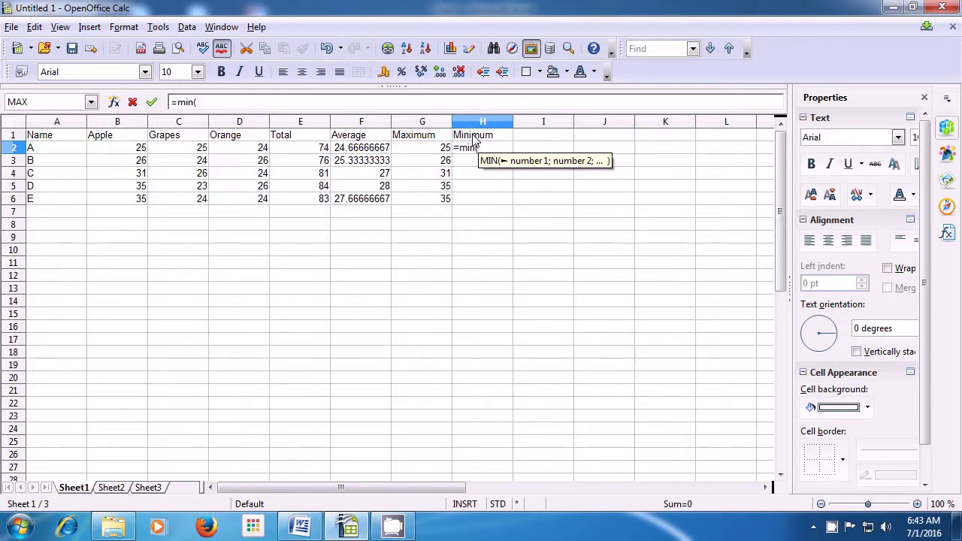
left_click_drag(139, 149, 237, 154)
type(")")
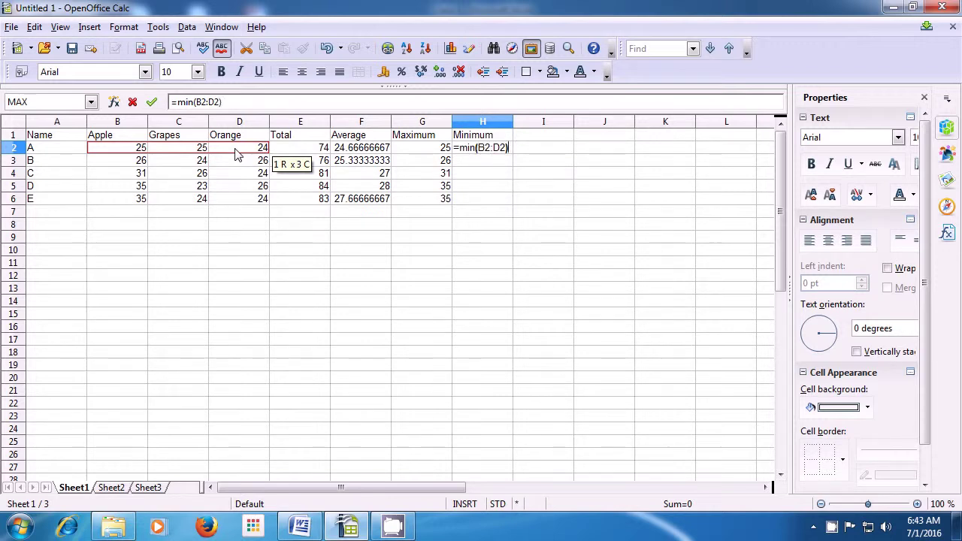
key("Return")
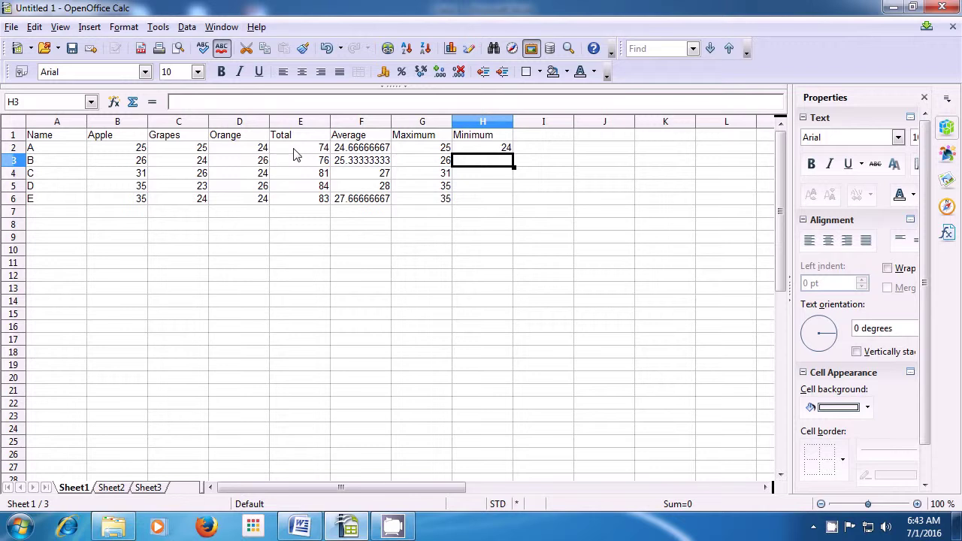
Fill the H2 minimum formula down through H6 for the remaining rows
left_click(478, 149)
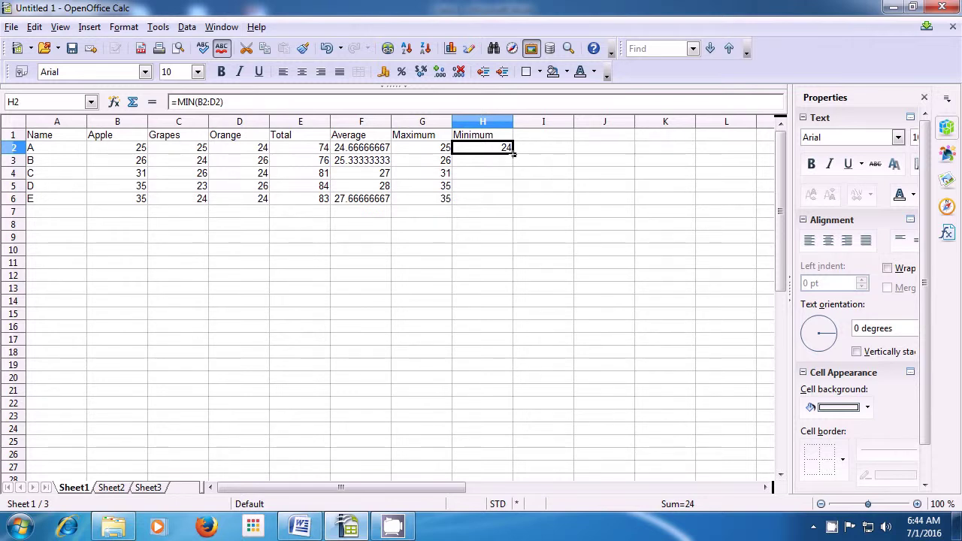
left_click_drag(513, 153, 514, 205)
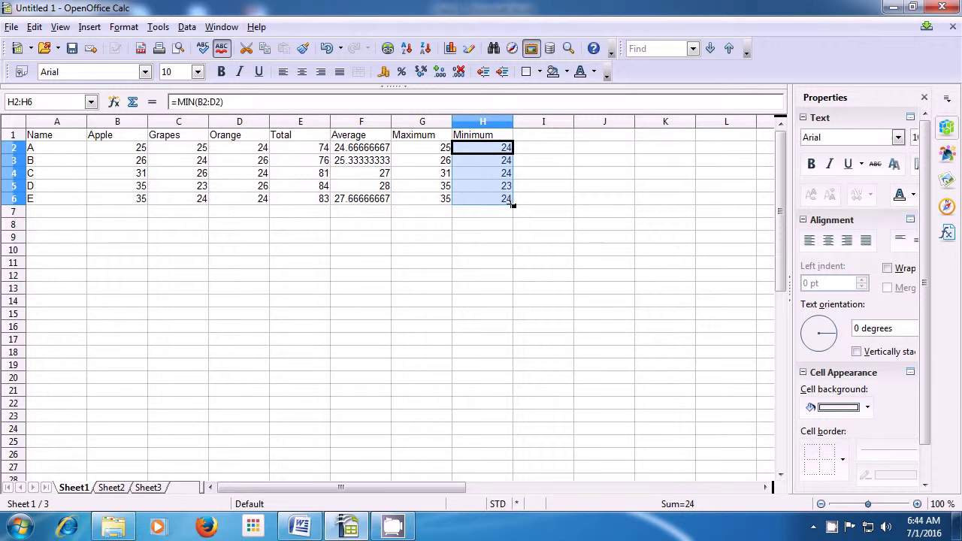
left_click(485, 216)
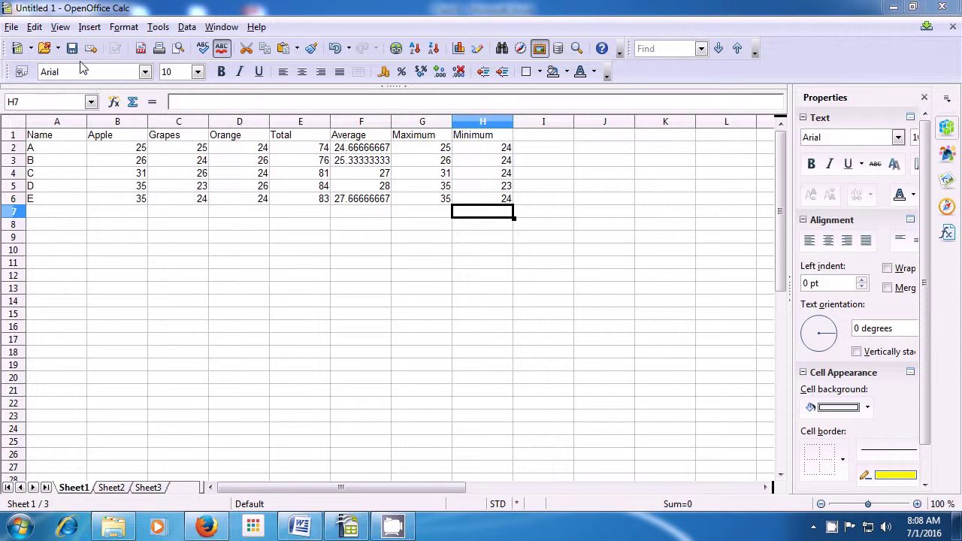
Switch the sheet to Page Break Preview and hide the Find toolbar
left_click(60, 27)
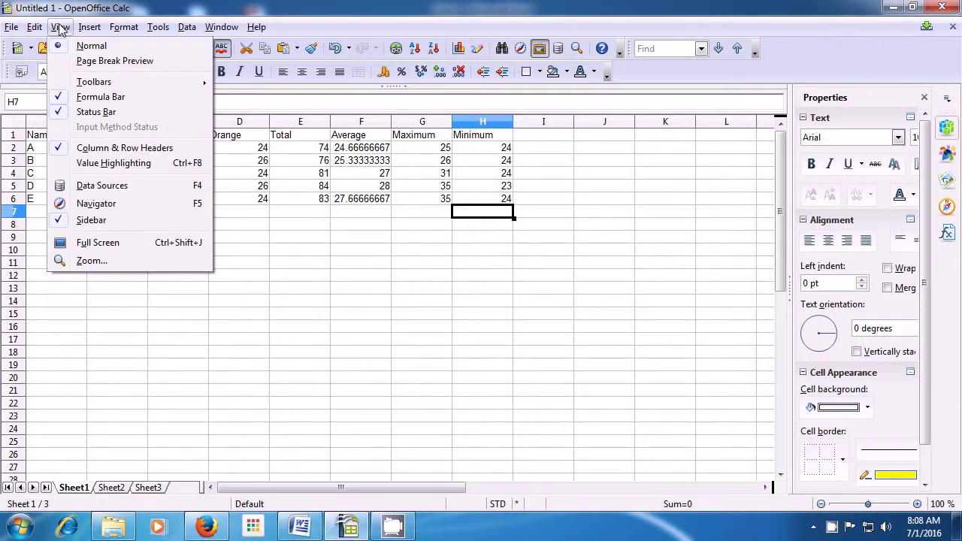
left_click(75, 63)
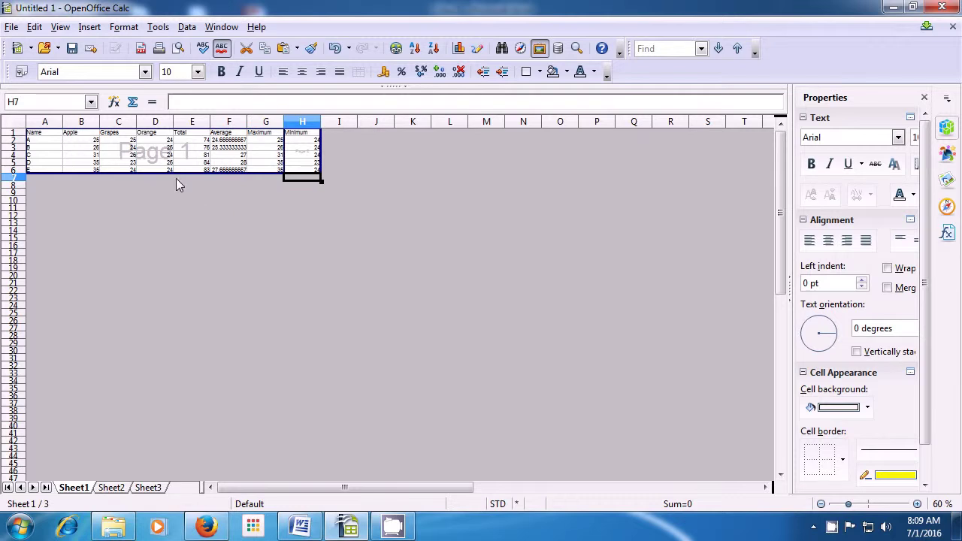
left_click(60, 27)
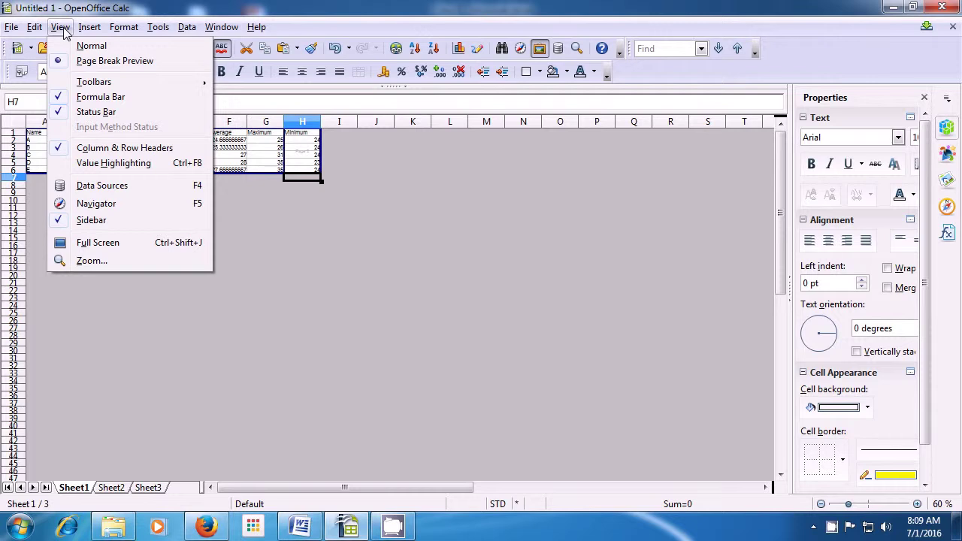
mouse_move(94, 82)
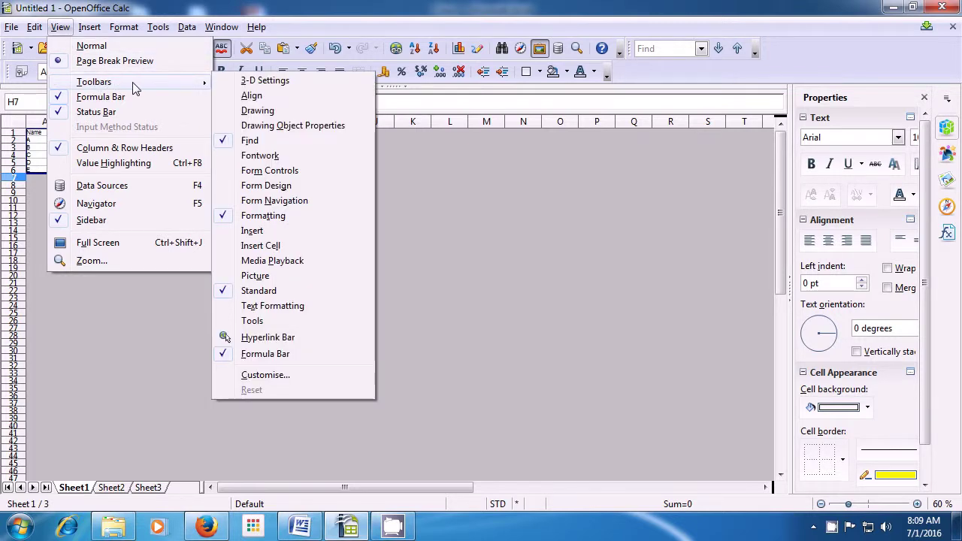
left_click(223, 146)
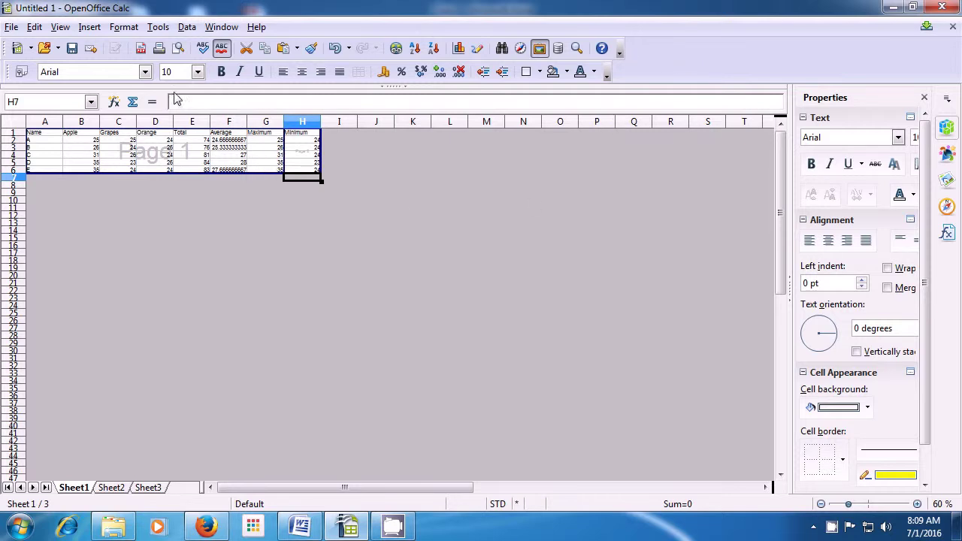
Hide the Formatting toolbar and the Standard toolbar
left_click(65, 30)
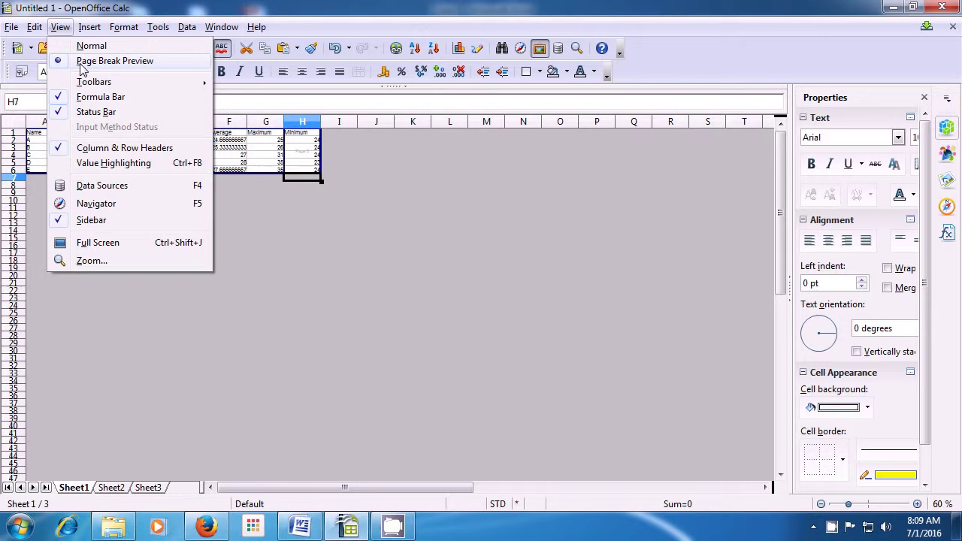
mouse_move(96, 86)
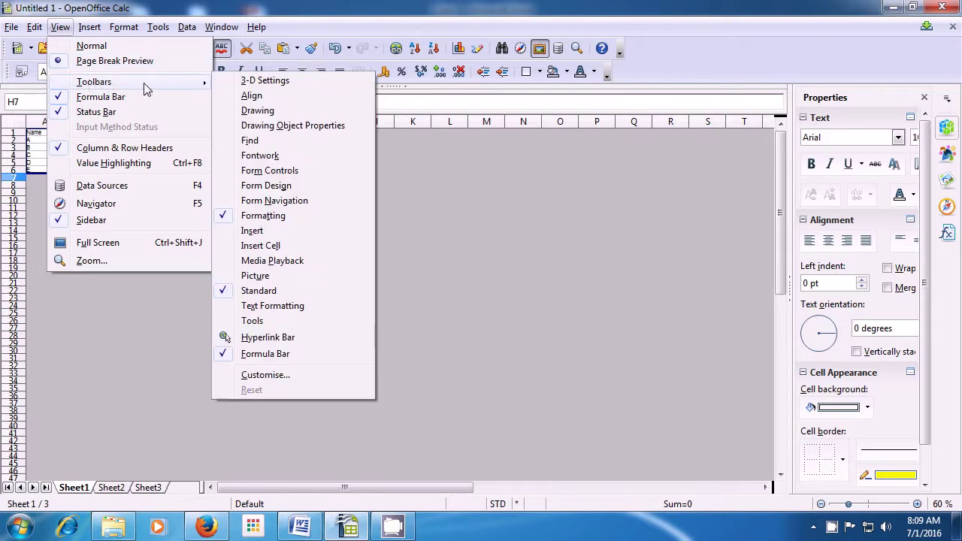
left_click(259, 216)
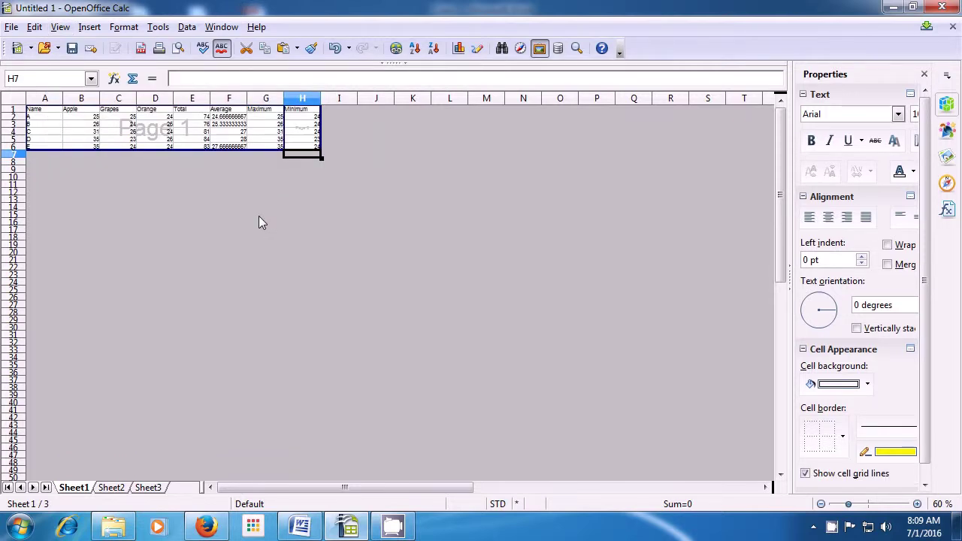
left_click(64, 28)
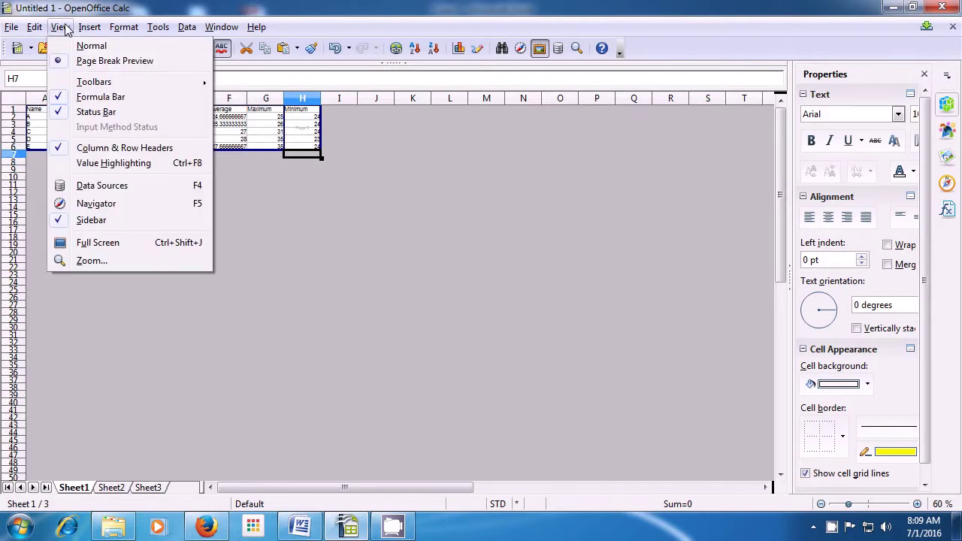
mouse_move(98, 83)
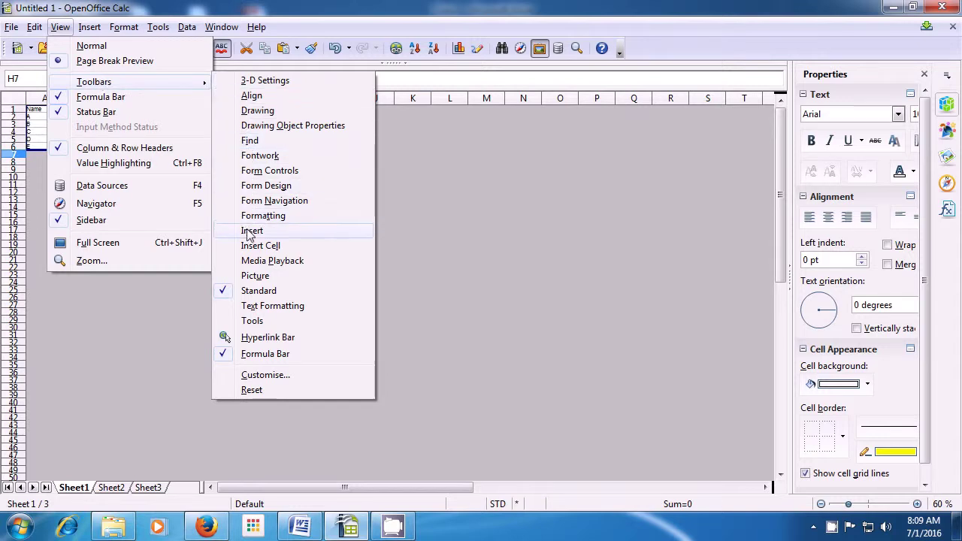
left_click(259, 291)
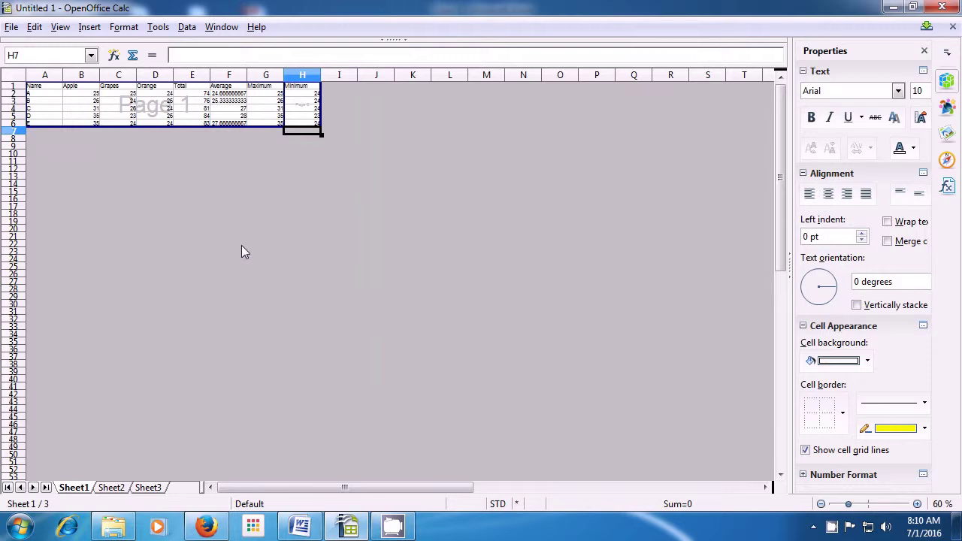
Hide the Formula Bar and the column and row headers
left_click(60, 27)
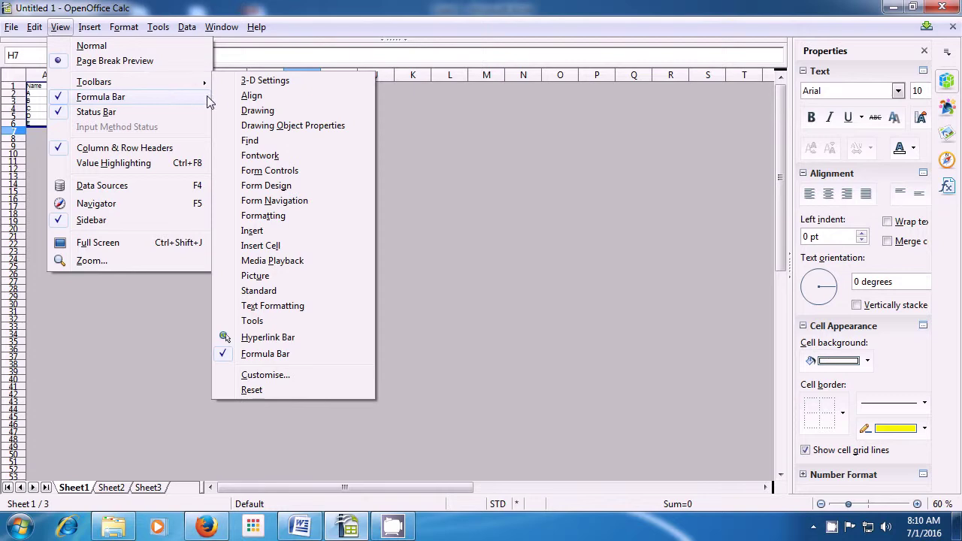
left_click(254, 354)
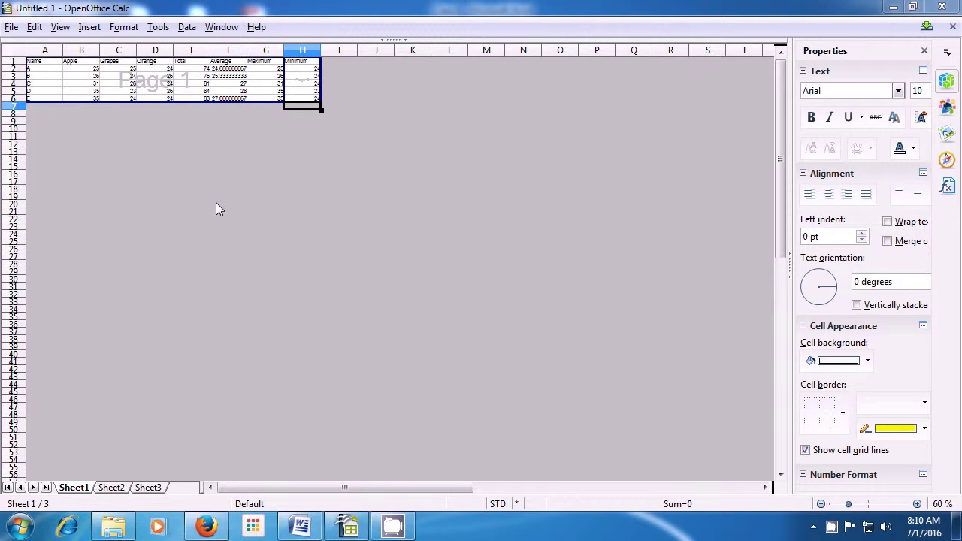
left_click(60, 28)
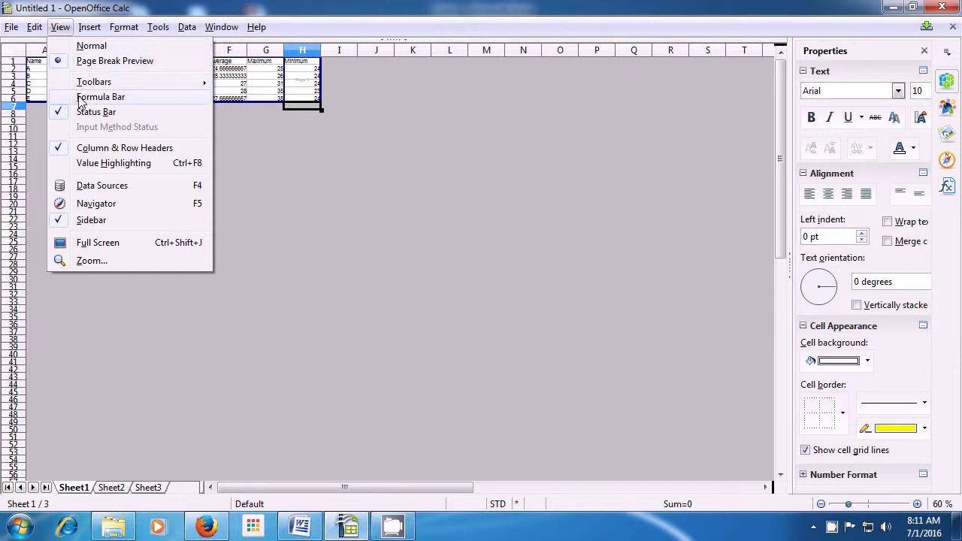
left_click(95, 148)
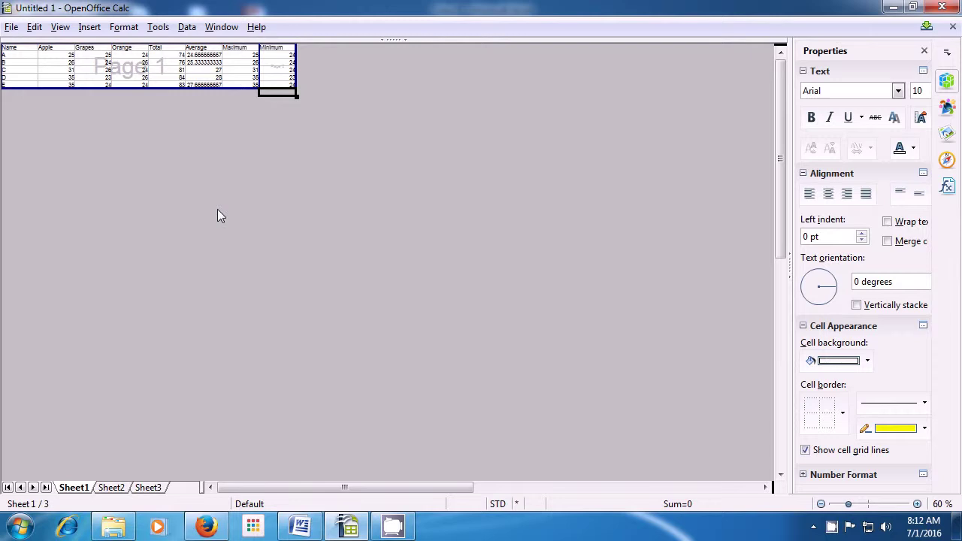
Return the sheet to Normal view and show the Formatting toolbar
left_click(59, 28)
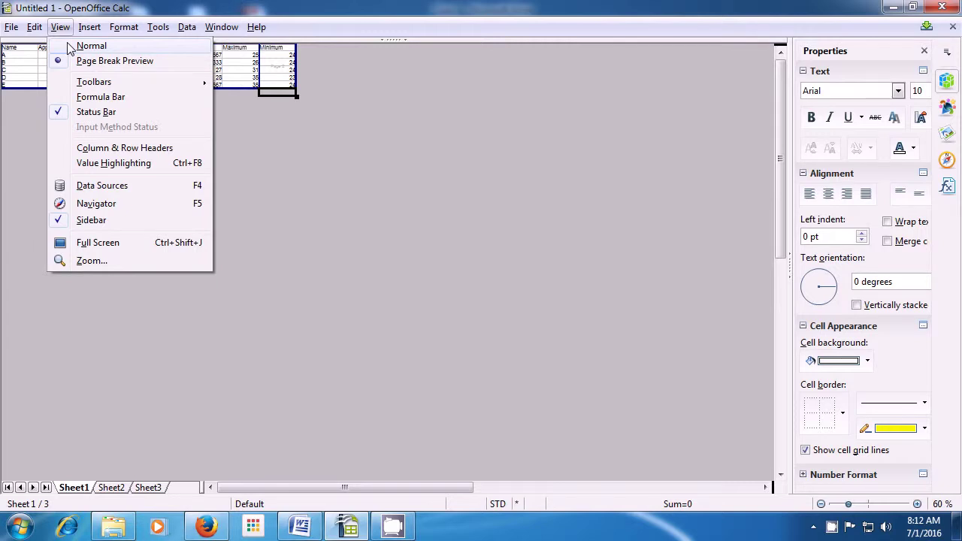
left_click(70, 48)
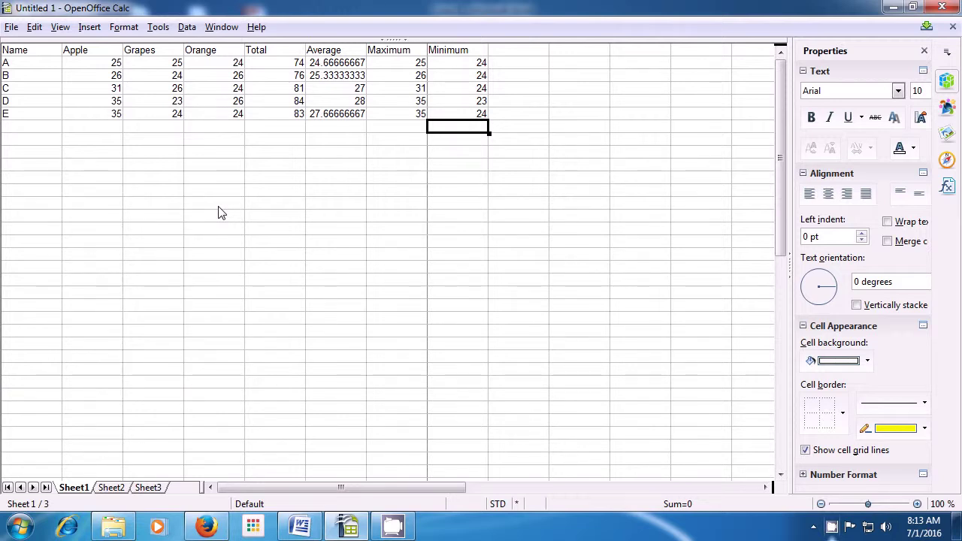
left_click(59, 27)
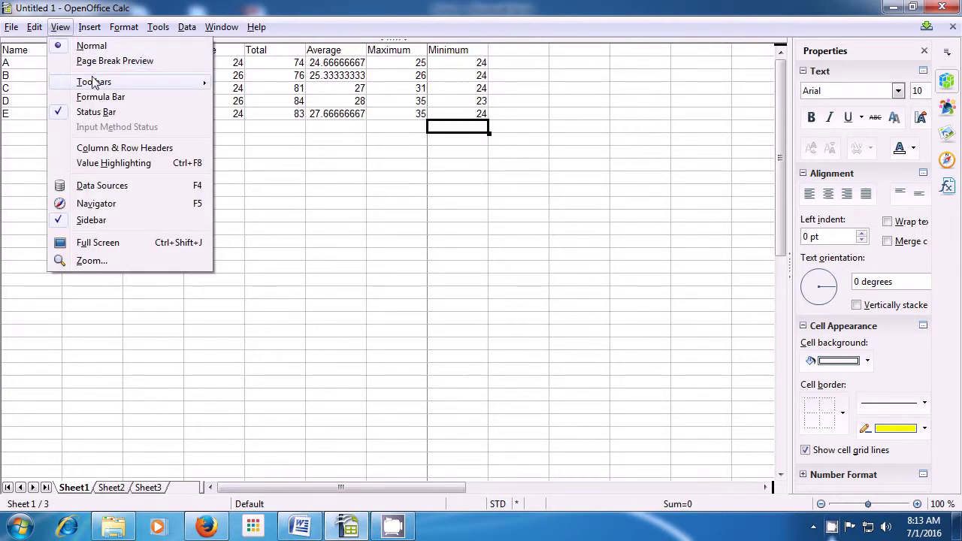
mouse_move(93, 82)
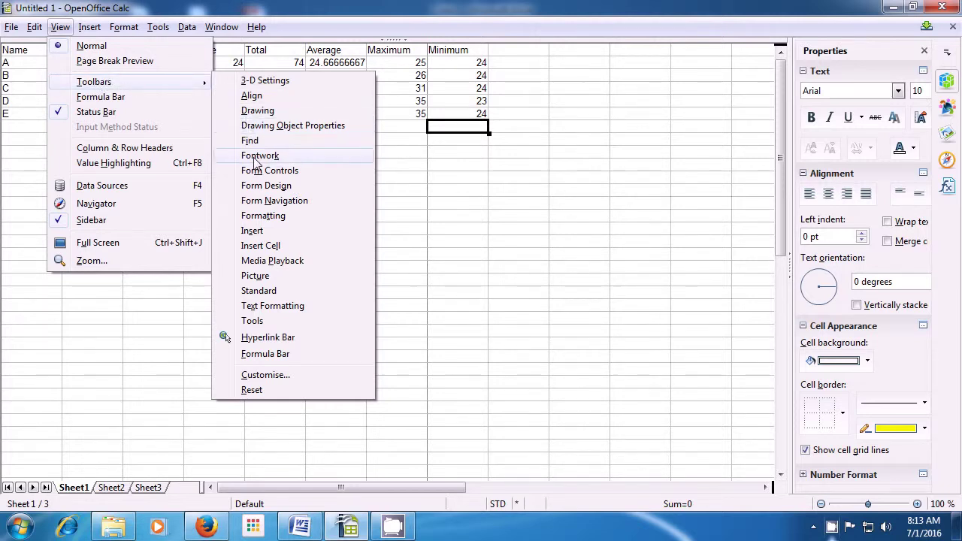
left_click(259, 216)
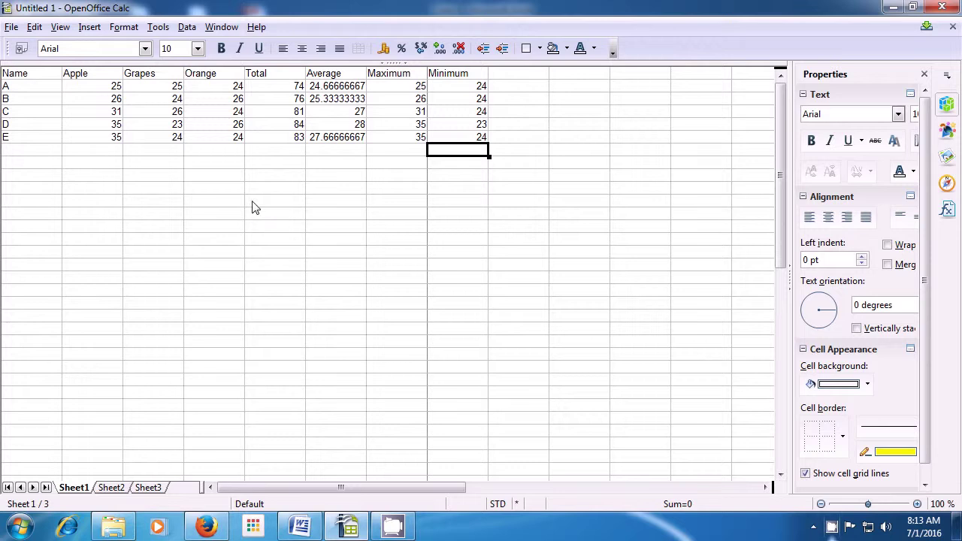
Show the Standard toolbar and dock the Formatting toolbar in its own row beneath it
left_click(59, 28)
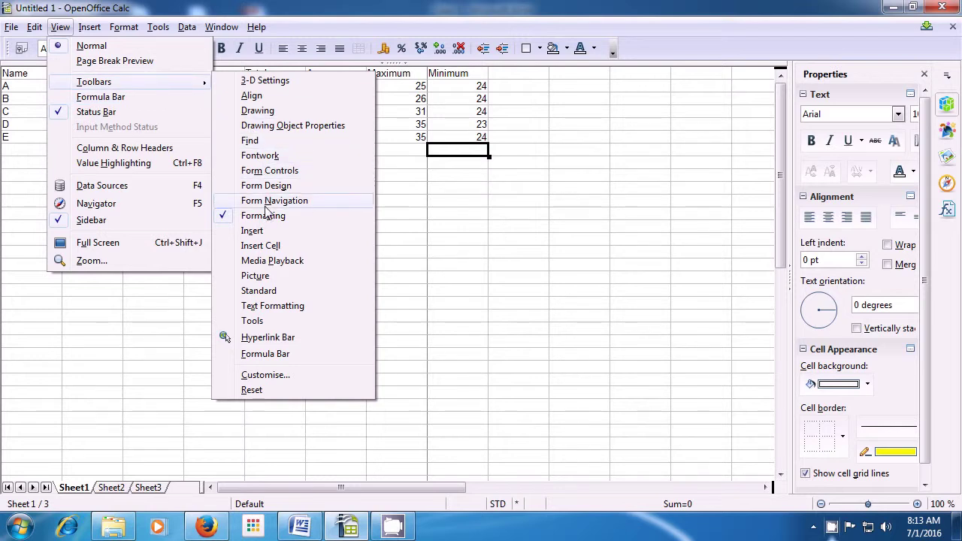
left_click(263, 293)
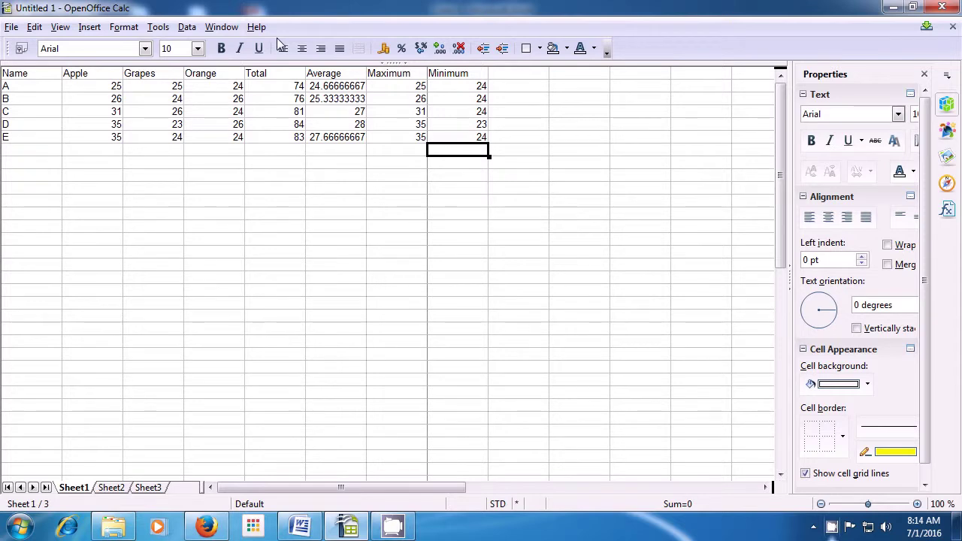
mouse_move(8, 46)
left_mouse_down()
mouse_move(6, 64)
mouse_move(5, 30)
mouse_move(4, 64)
left_mouse_up()
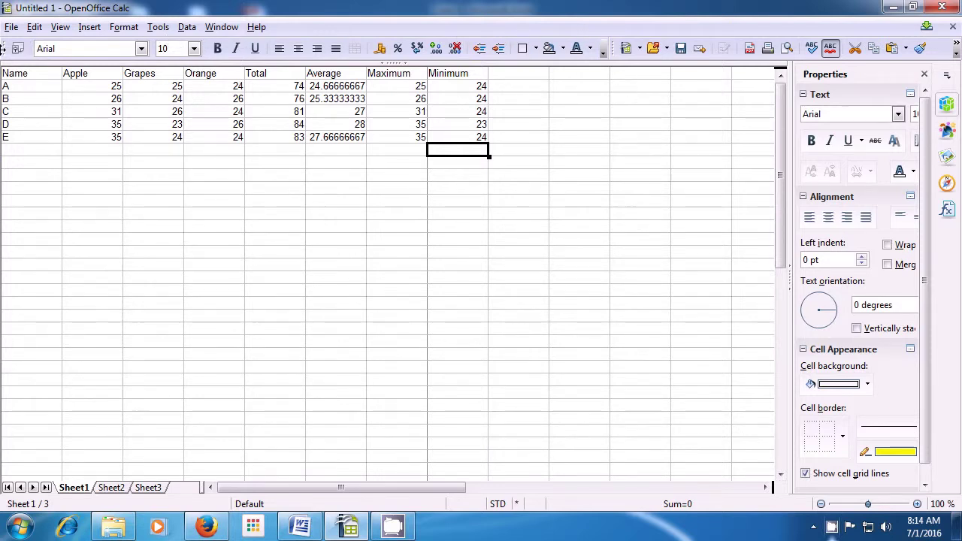
left_click_drag(2, 48, 5, 58)
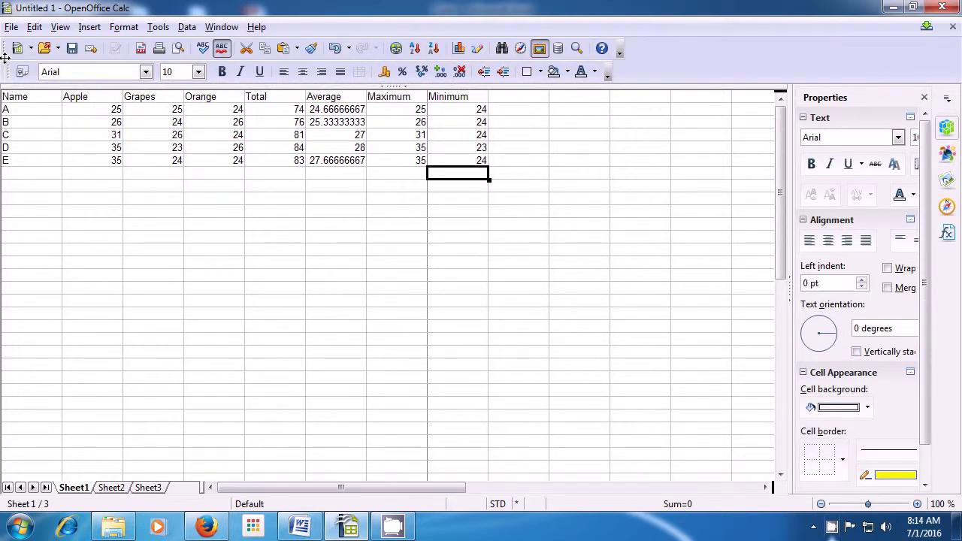
left_click(355, 214)
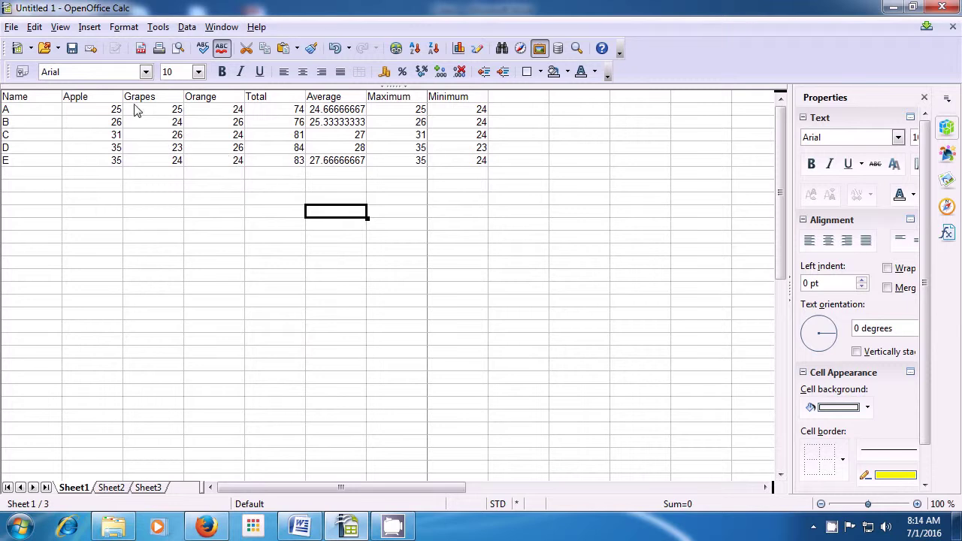
Show the Formula Bar and the column and row headers again
left_click(62, 29)
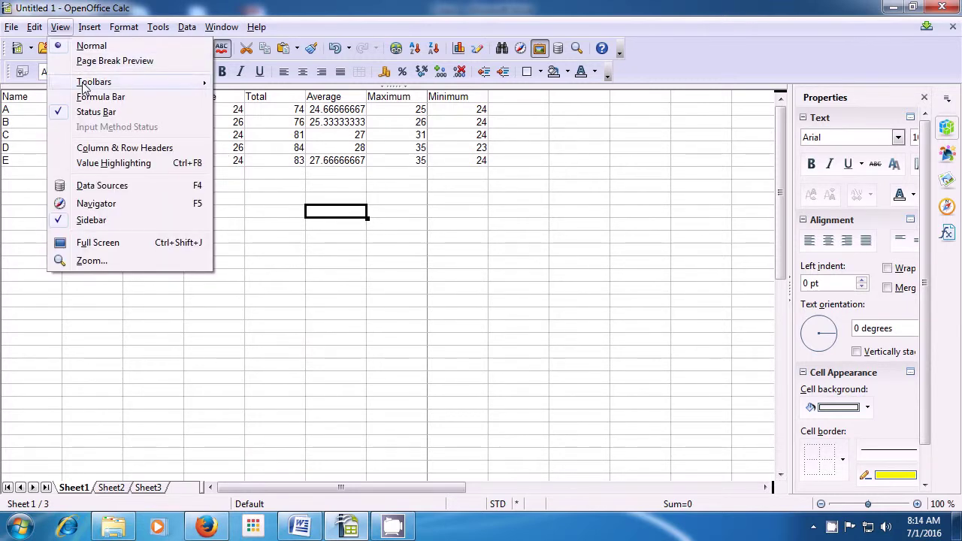
mouse_move(86, 84)
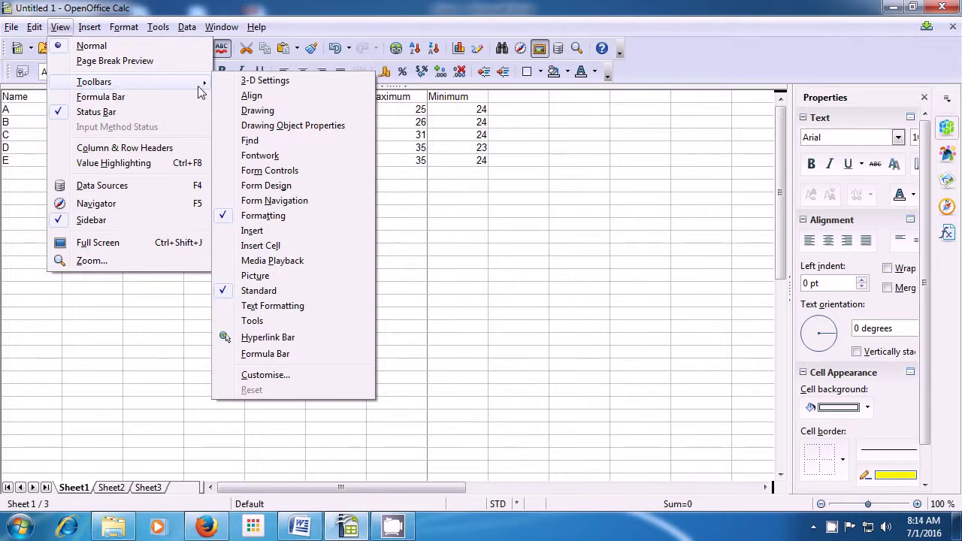
left_click(261, 354)
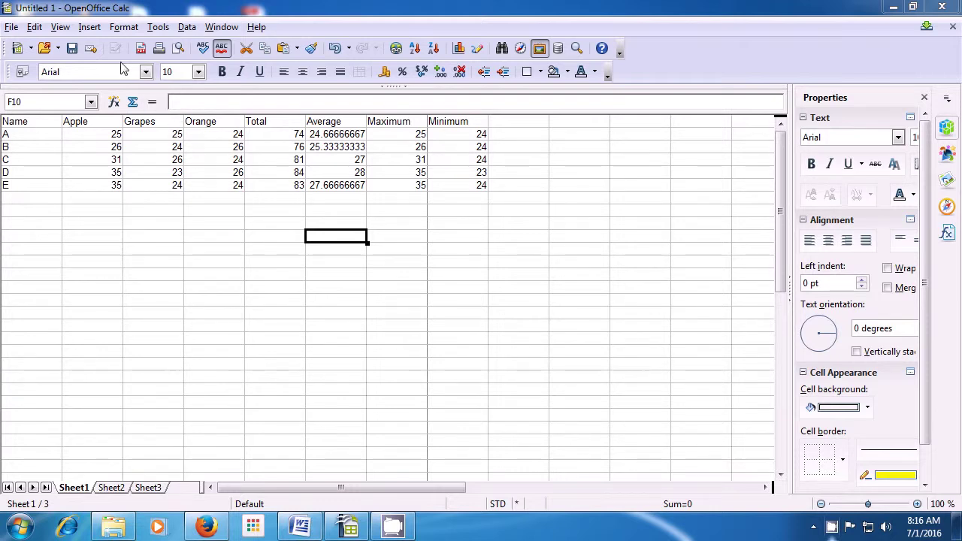
left_click(59, 27)
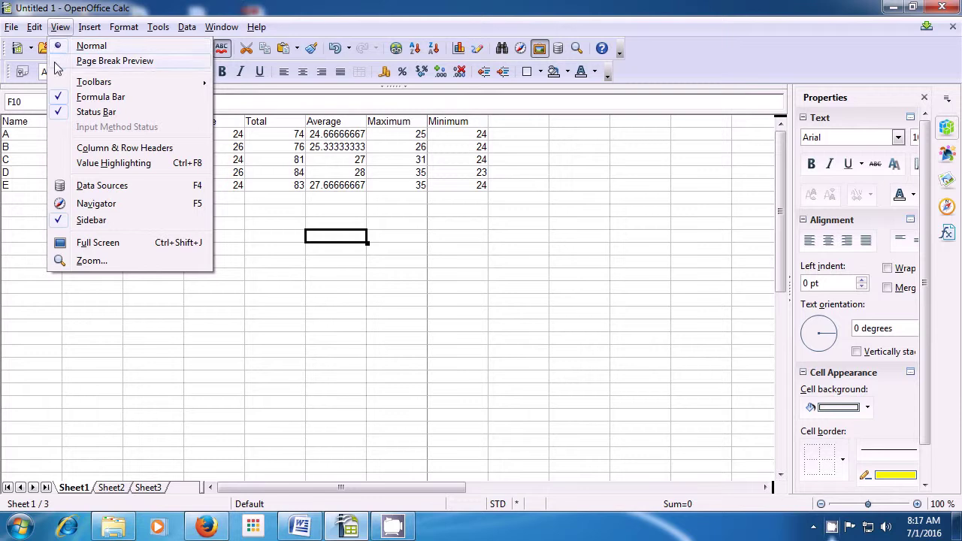
left_click(75, 154)
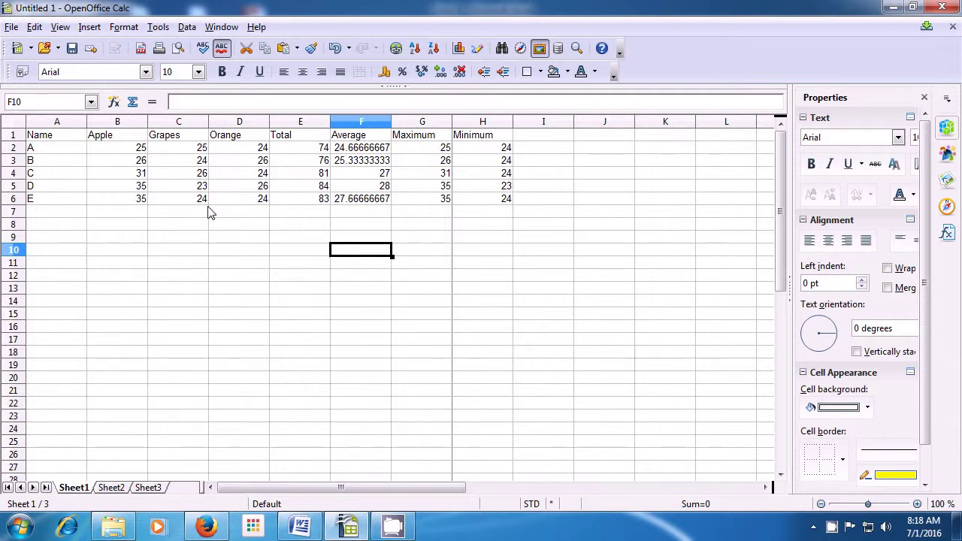
Set the sheet's zoom factor to a variable value of 120 %
left_click(60, 27)
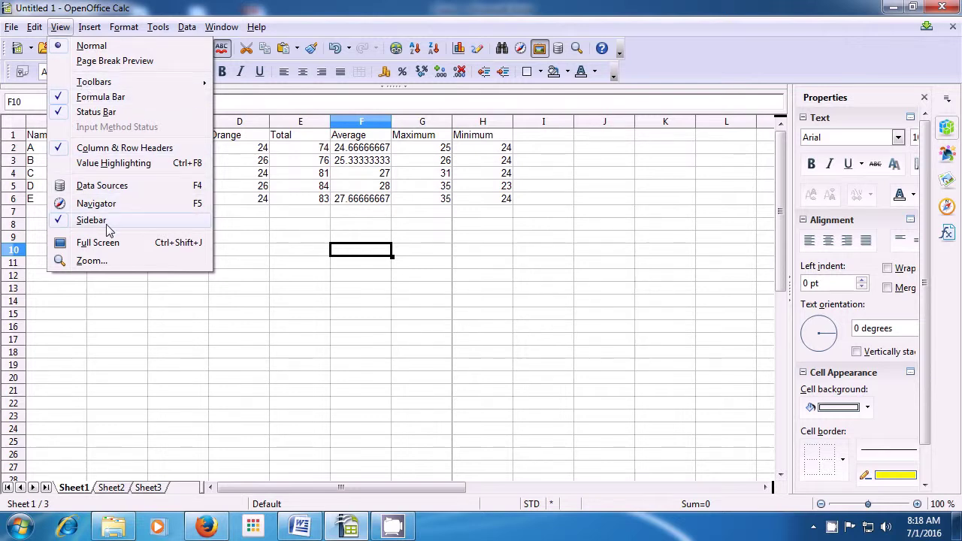
left_click(92, 261)
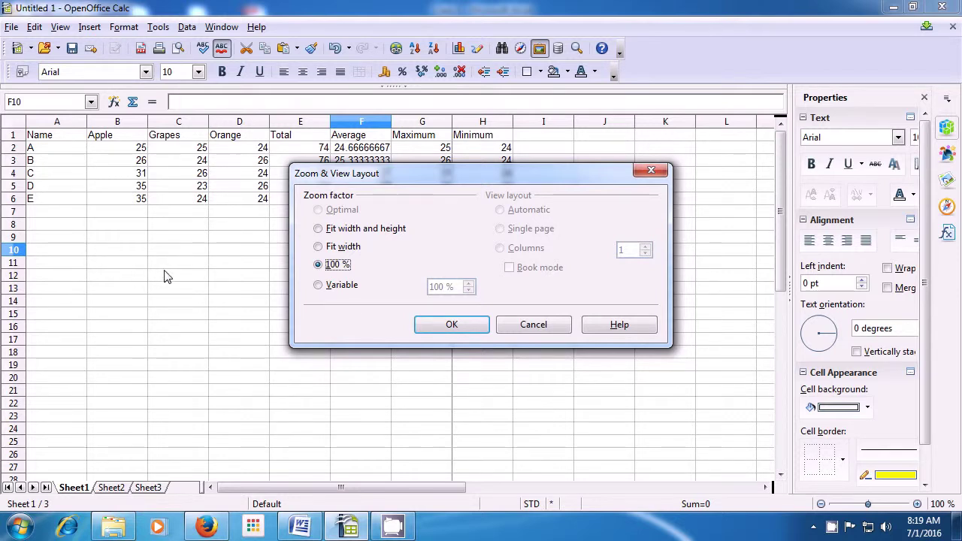
left_click(337, 290)
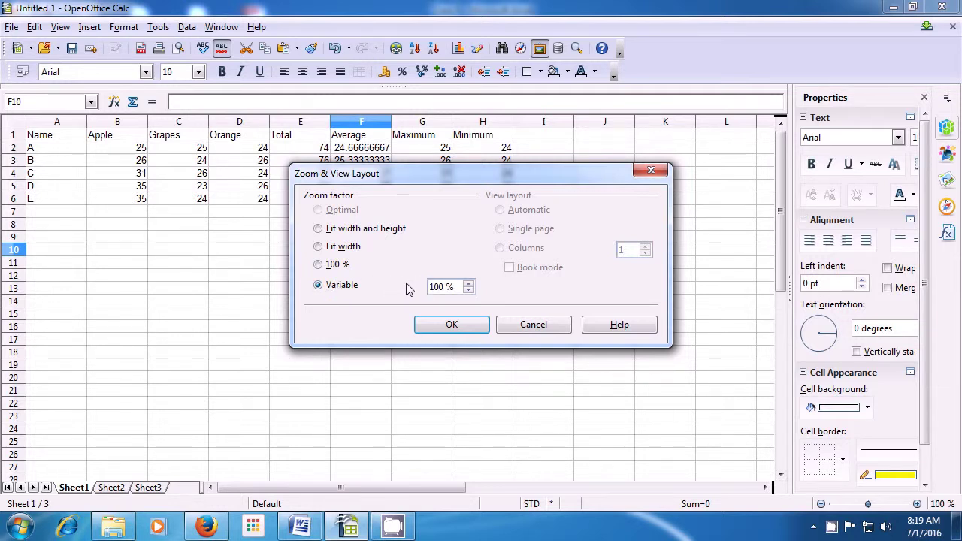
left_click(446, 286)
key("BackSpace")
key("BackSpace")
type("20")
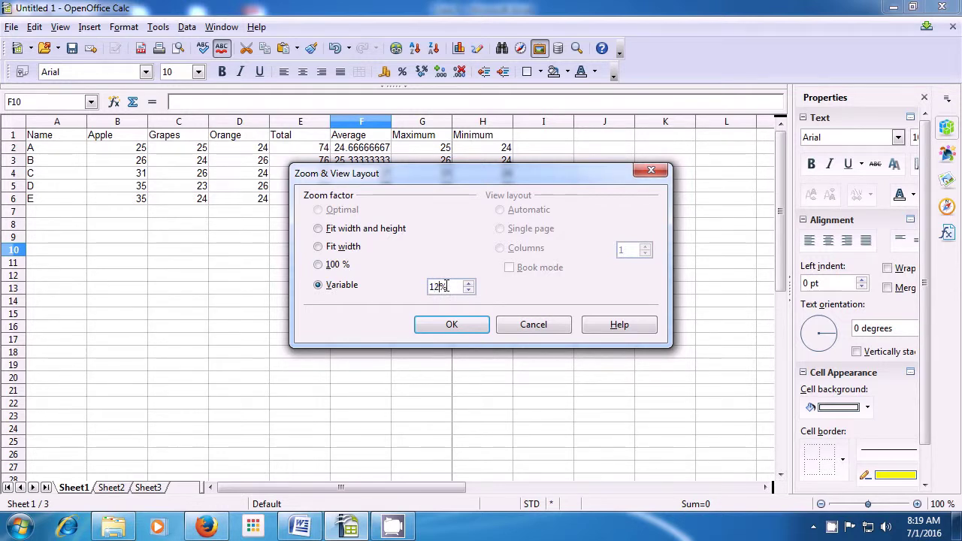